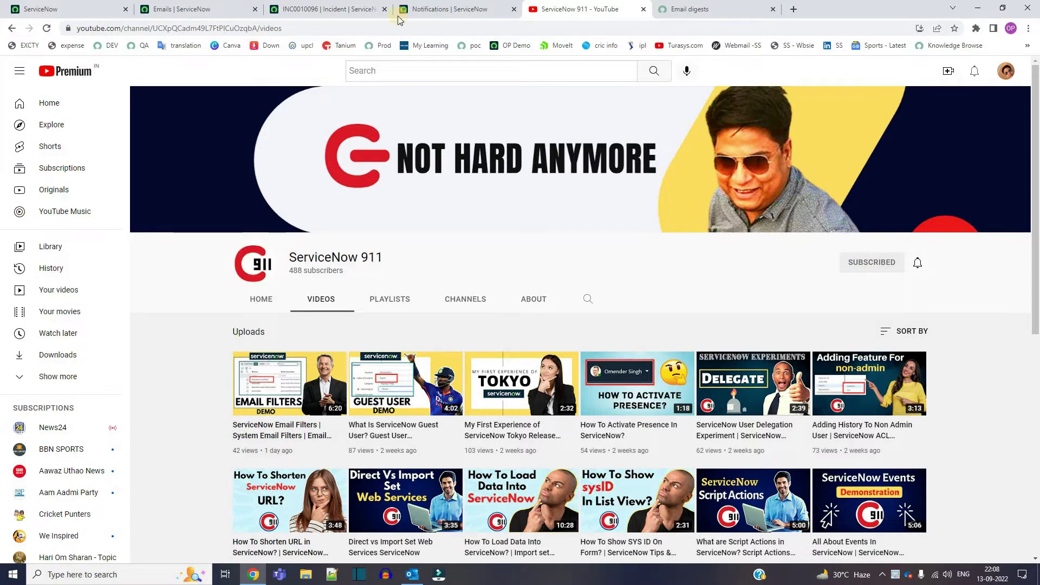
Switch from the YouTube channel to the Quebec 'Email digests' documentation page
key("ctrl+Tab")
Read the email digest definition and example digest, then go to the ServiceNow Notifications list
left_click_drag(198, 282, 310, 341)
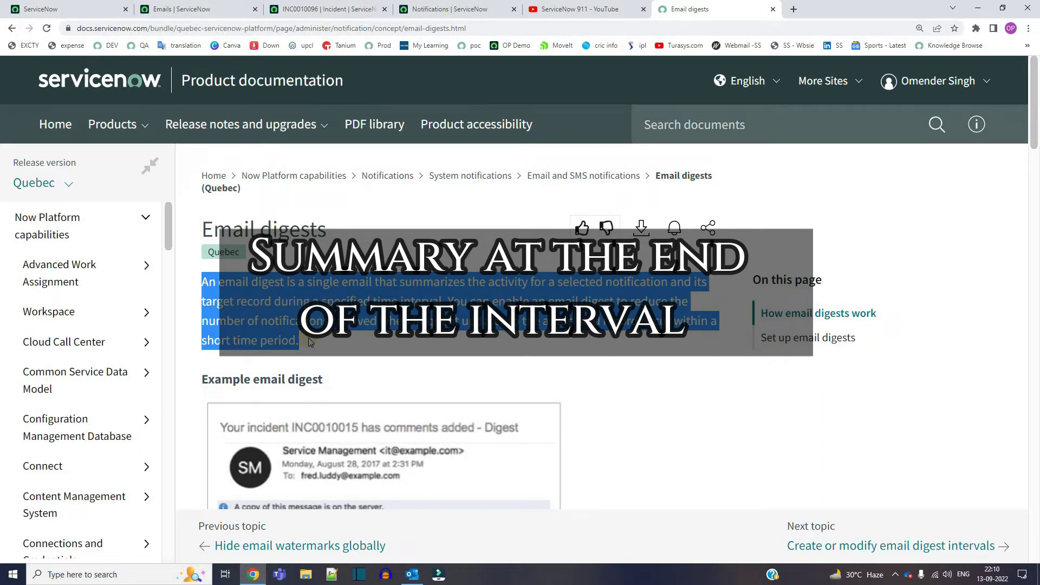
scroll(311, 342, "down", 4)
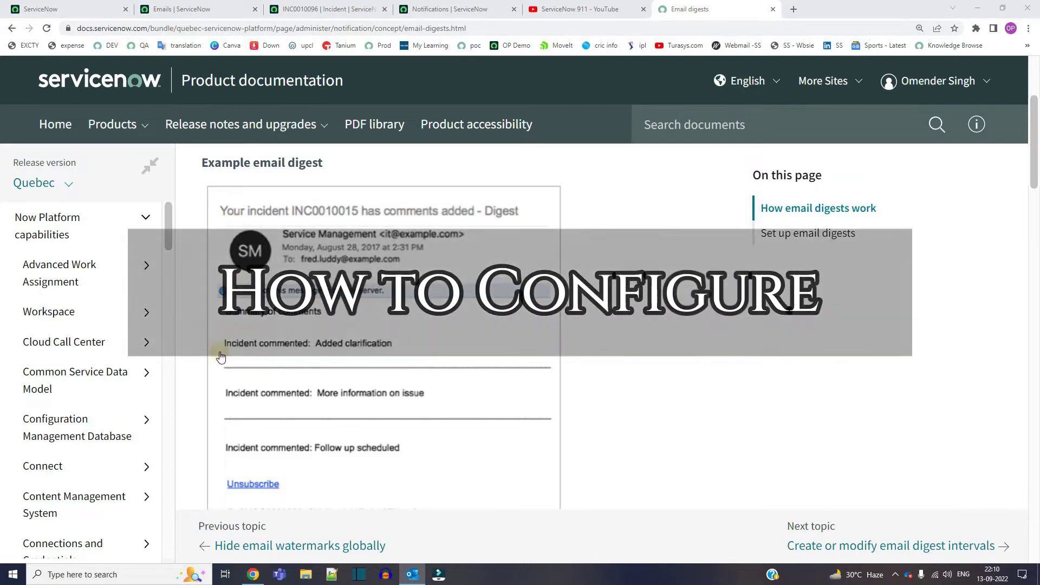
left_click(449, 9)
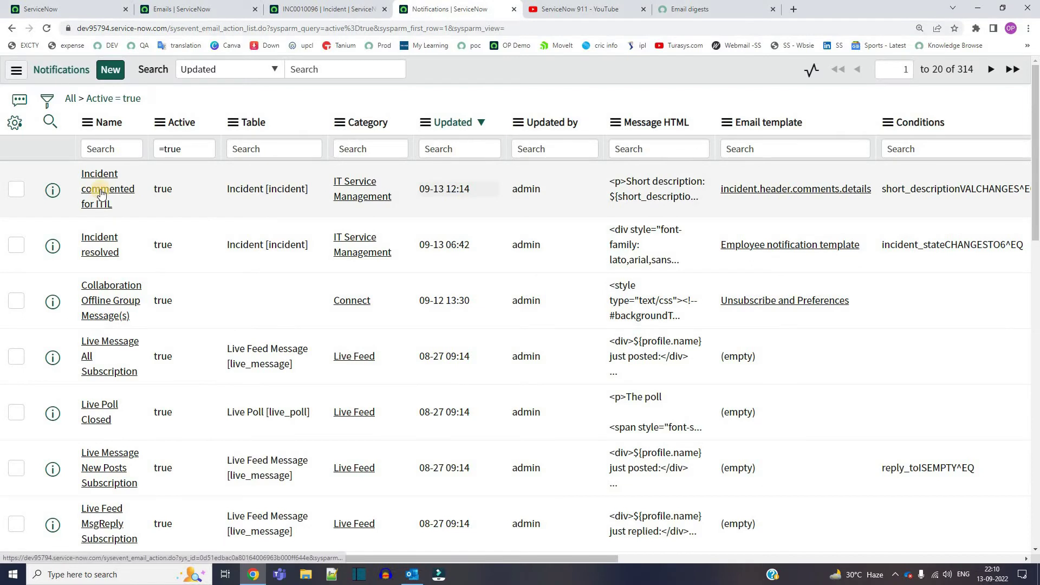
Open Incident commented for ITIL, toggle Allow Digest off and back on, and view its digest contents
left_click(99, 194, "ctrl")
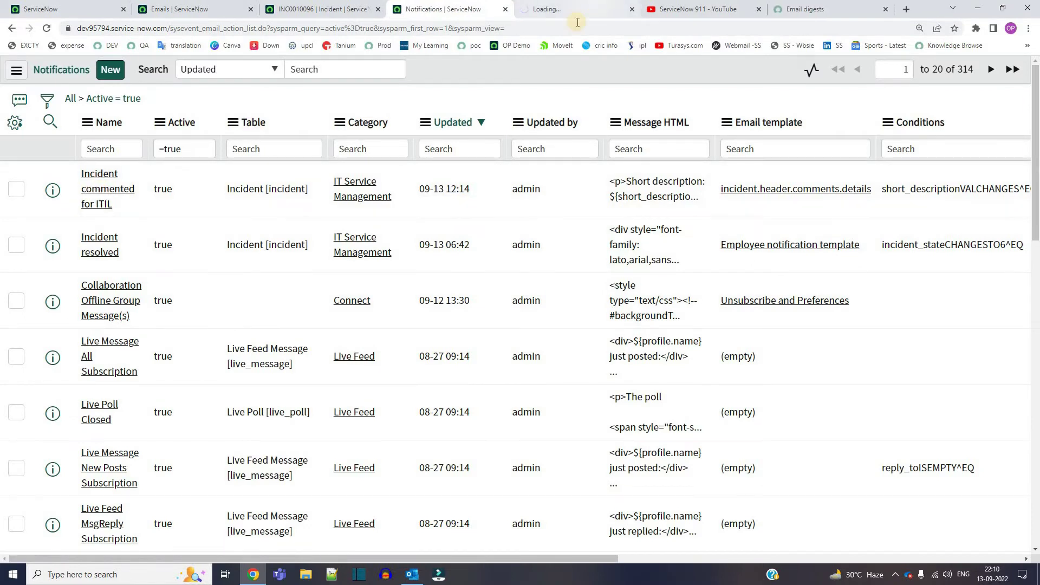
left_click(577, 9)
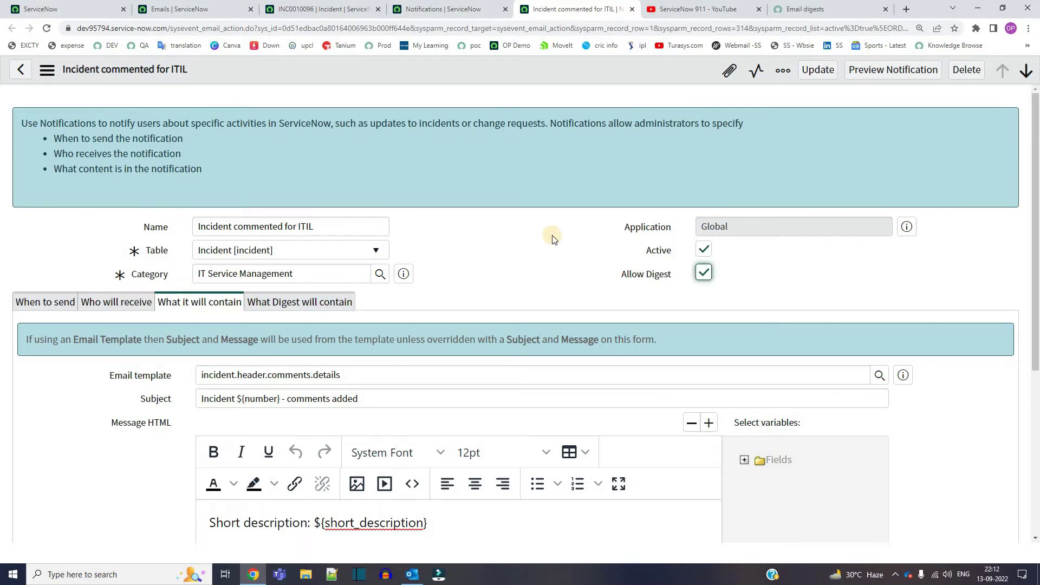
left_click(704, 273)
left_click(704, 273)
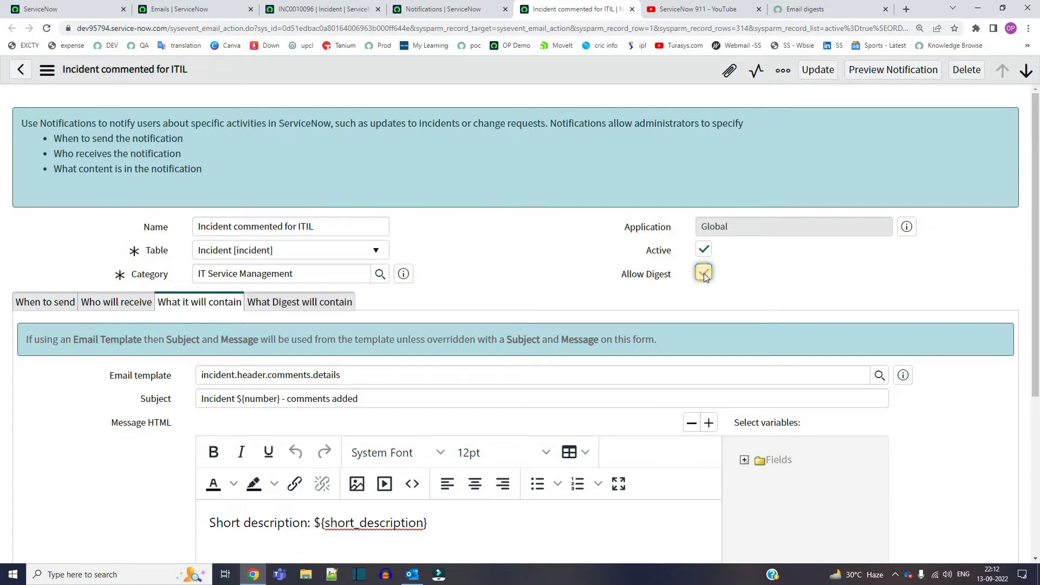
left_click(326, 303)
Review the digest subject 'Digest Example ${number}' and 'Digest Additional comments' body, then return to regular content
scroll(533, 198, "down", 2)
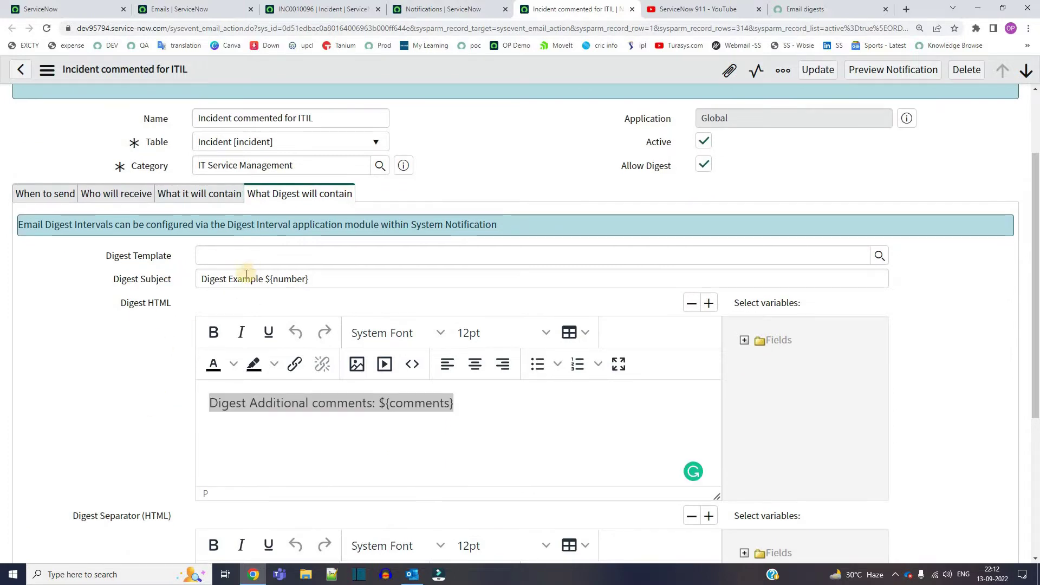
left_click(252, 254)
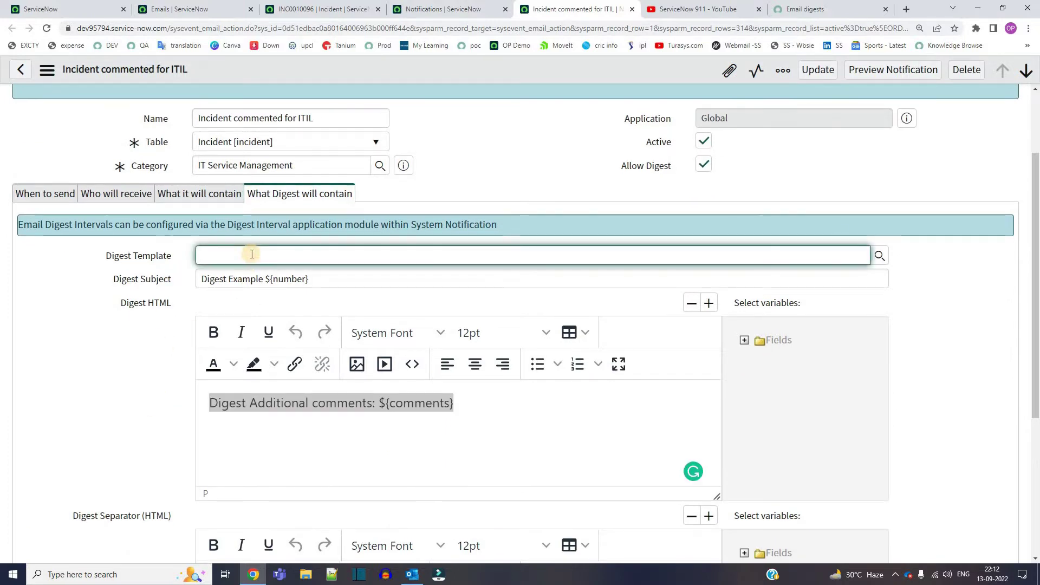
triple_click(234, 281)
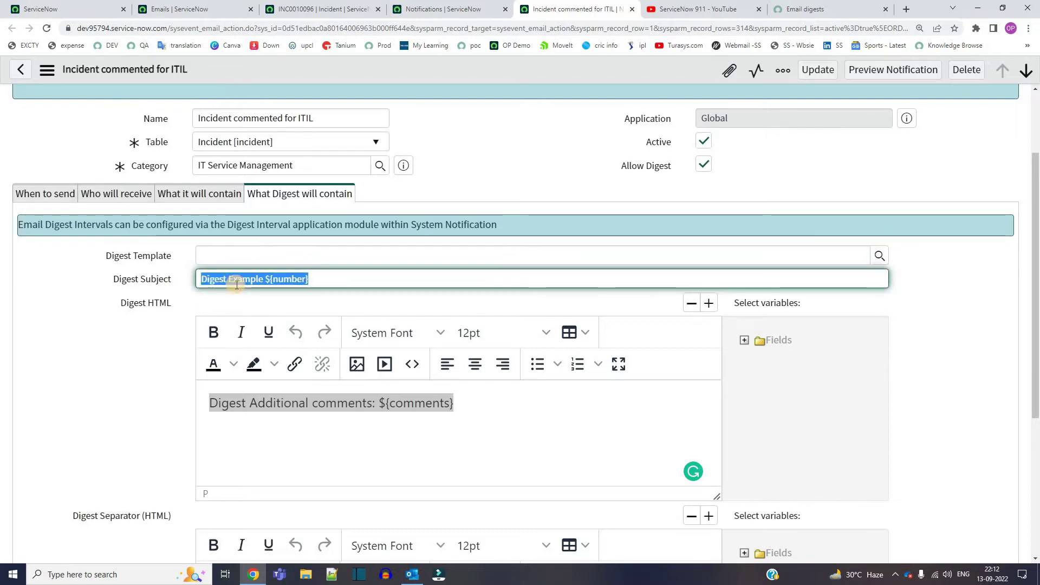
double_click(257, 410)
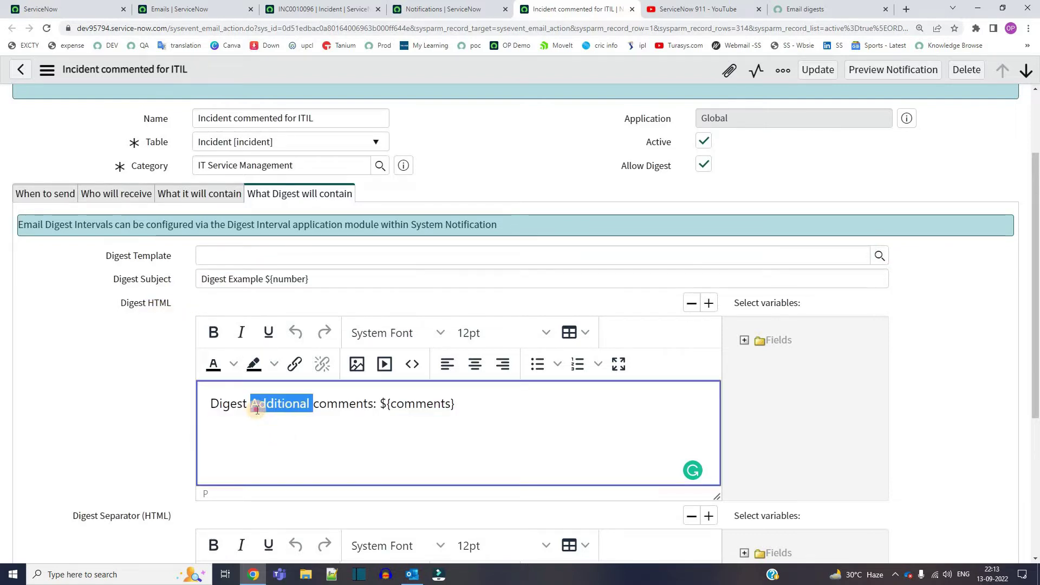
triple_click(417, 406)
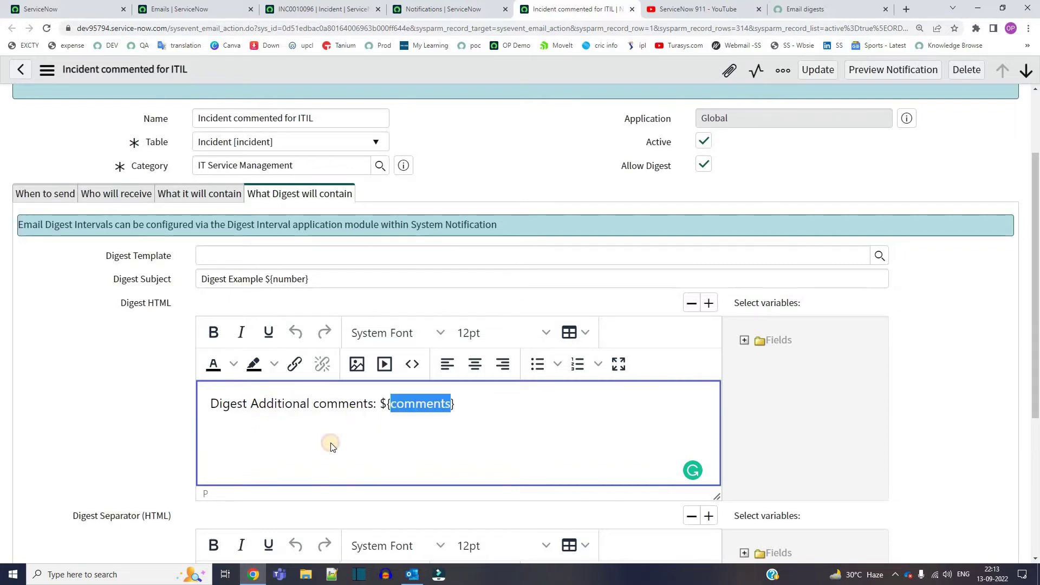
scroll(347, 103, "up", 2)
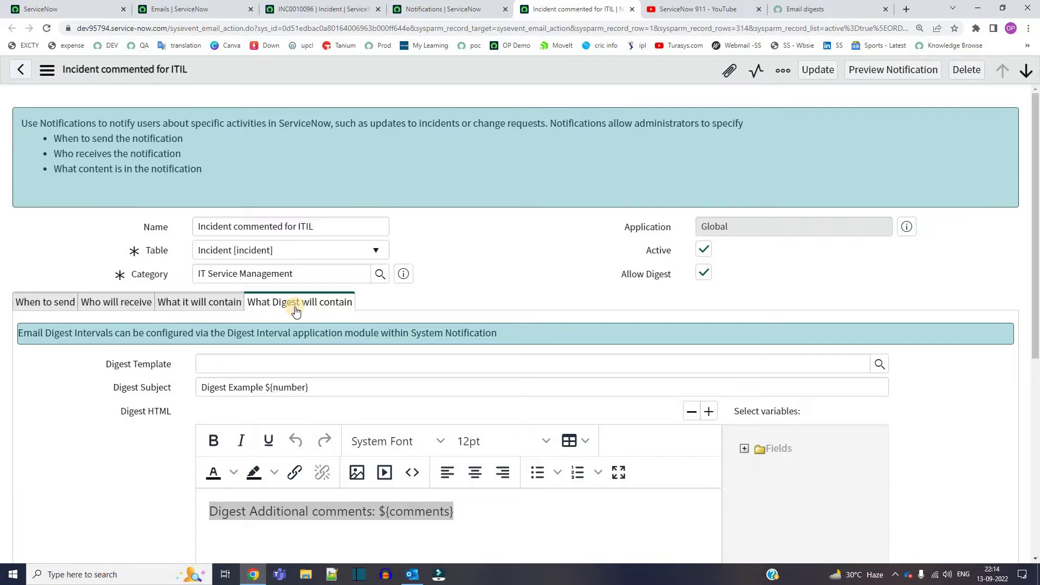
left_click(206, 302)
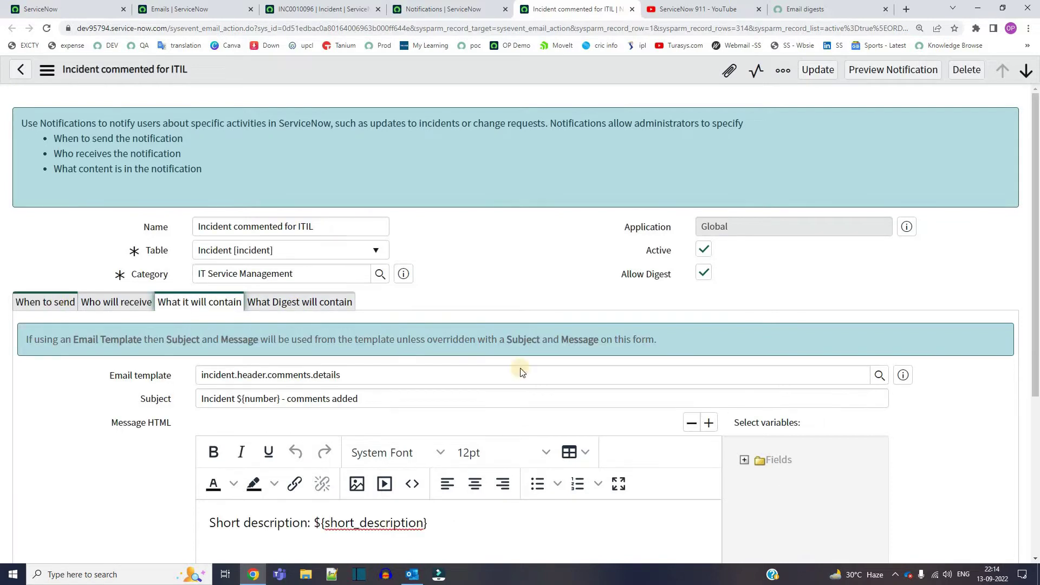
From the ServiceNow home page, open personal notification preferences for IT Service Management
left_click(61, 11)
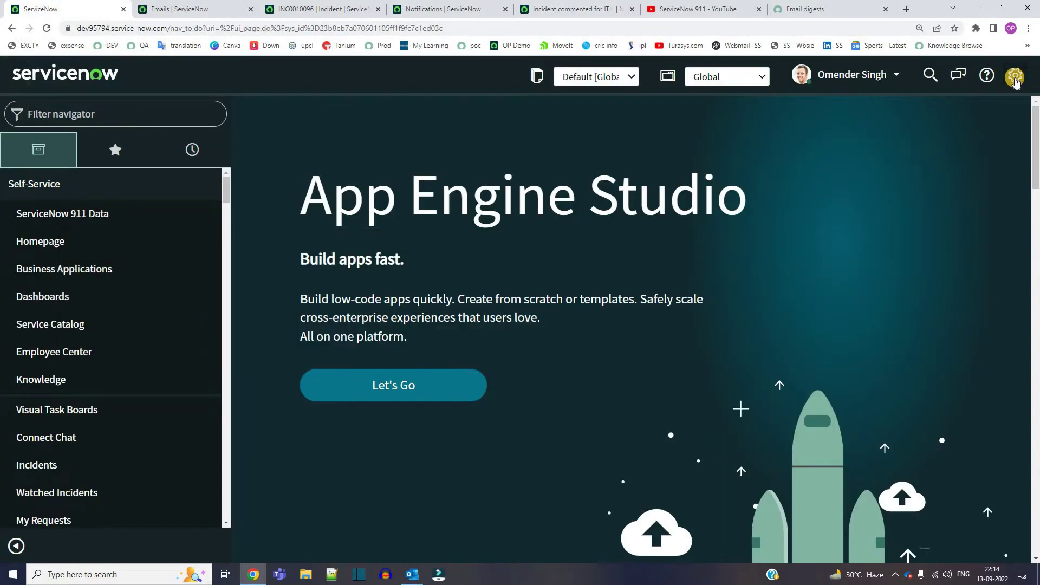
left_click(1015, 76)
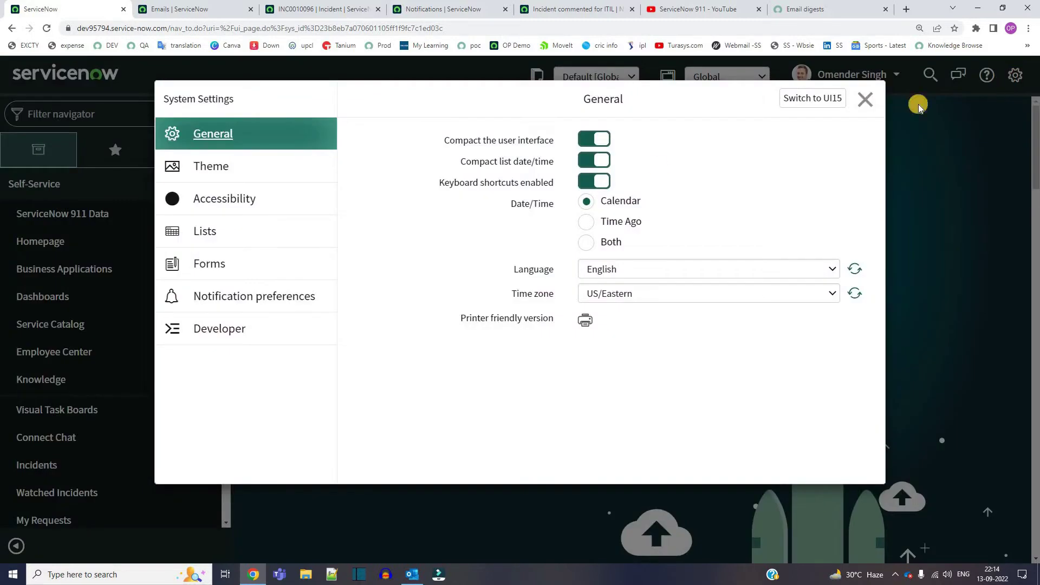
left_click(280, 293)
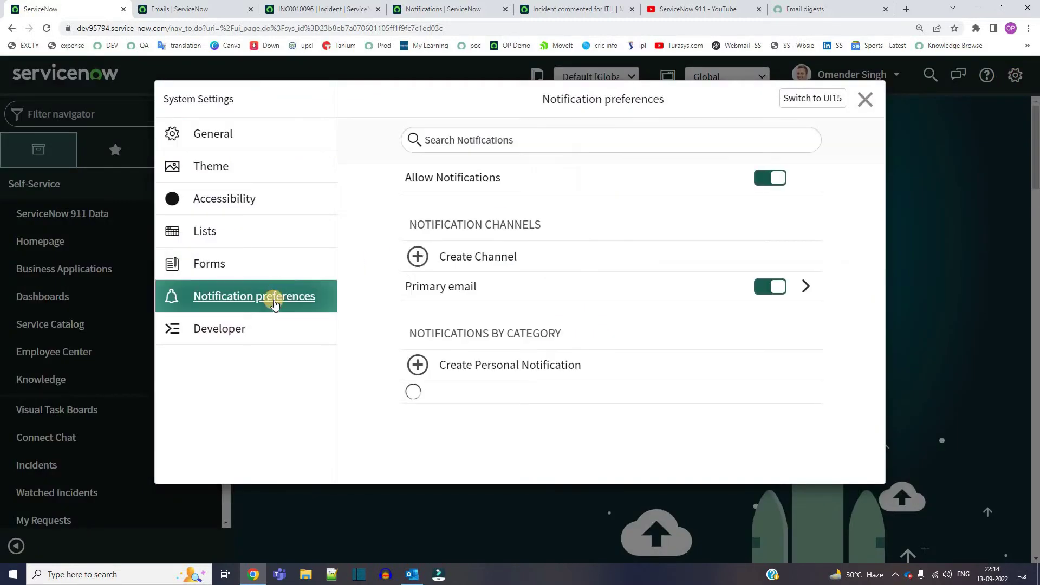
scroll(483, 395, "down", 2)
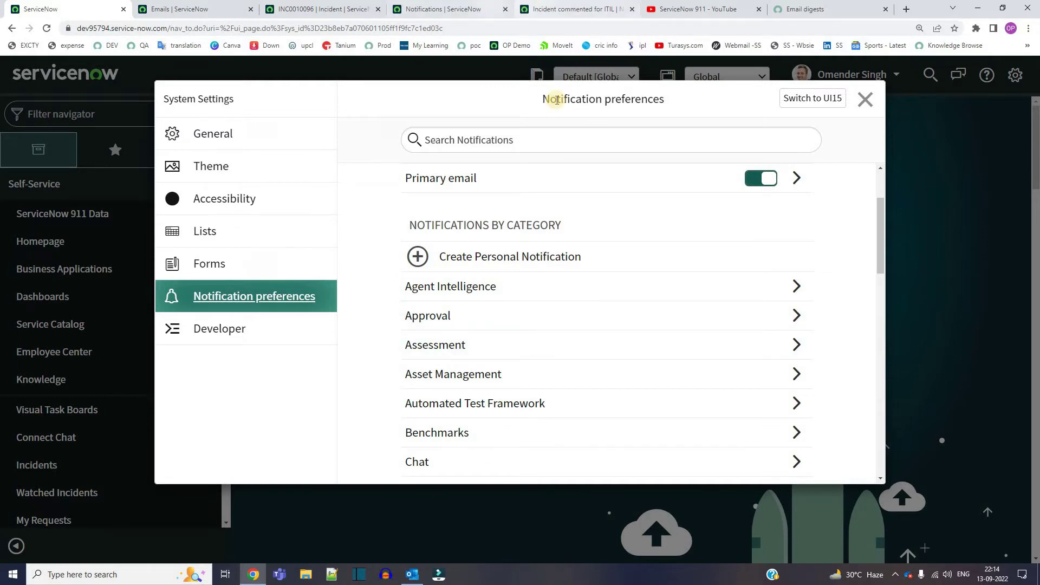
scroll(443, 345, "down", 6)
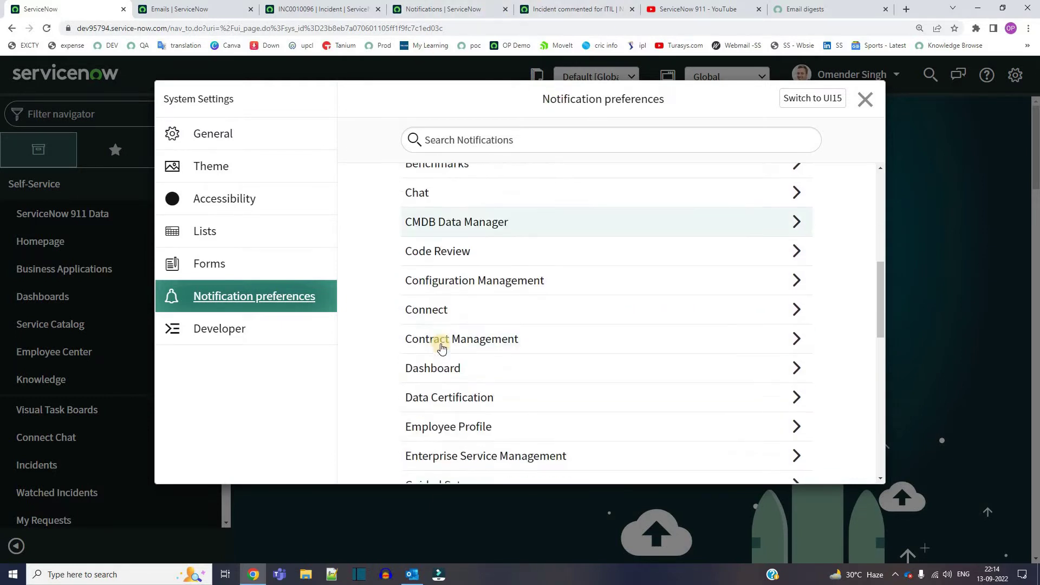
scroll(442, 348, "down", 3)
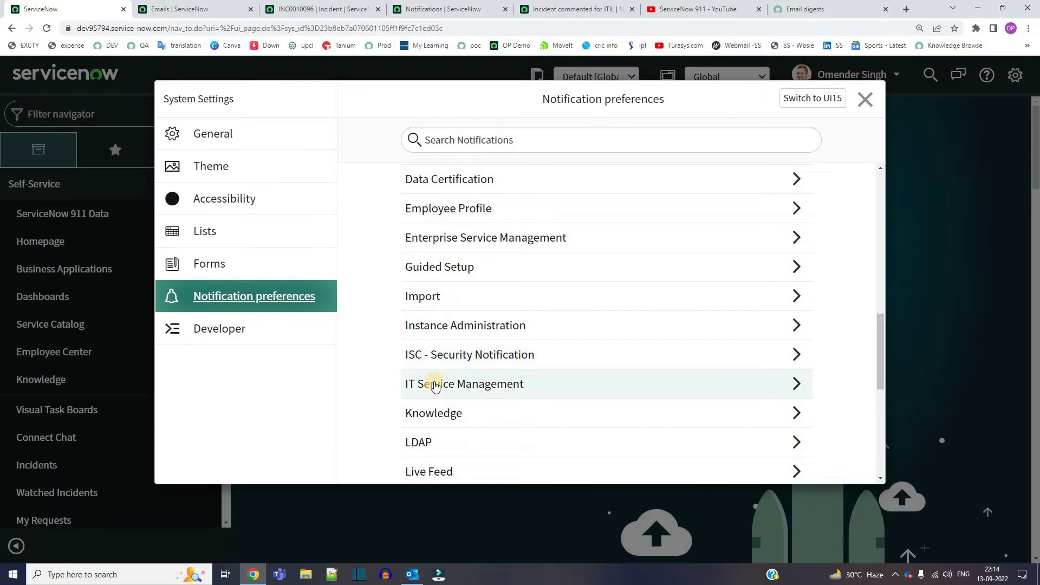
left_click(435, 385)
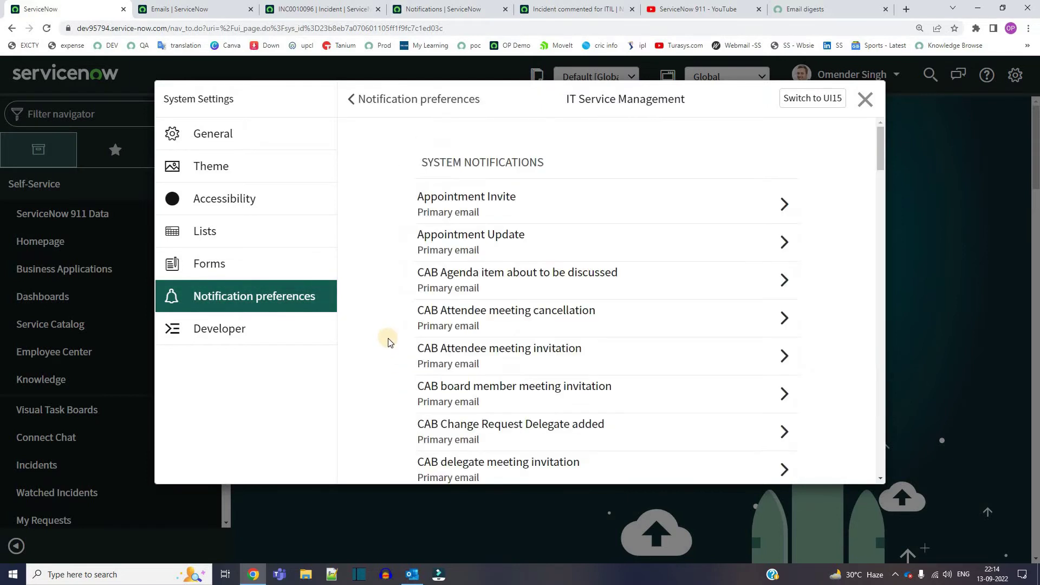
Confirm the Incident commented for ITIL preference has Email Digest on at 1 Hour, then close settings
scroll(395, 353, "down", 12)
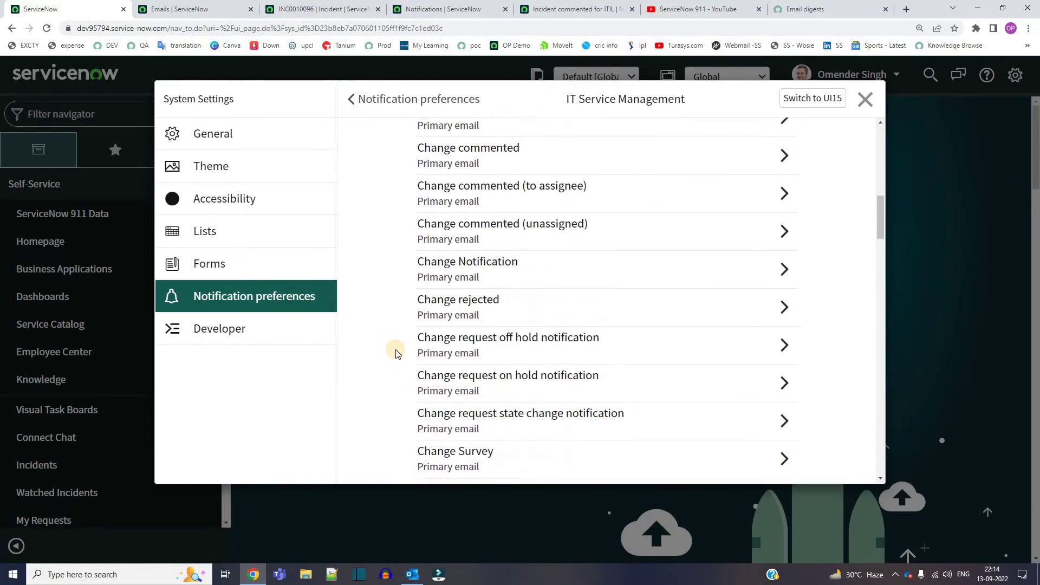
scroll(395, 352, "down", 10)
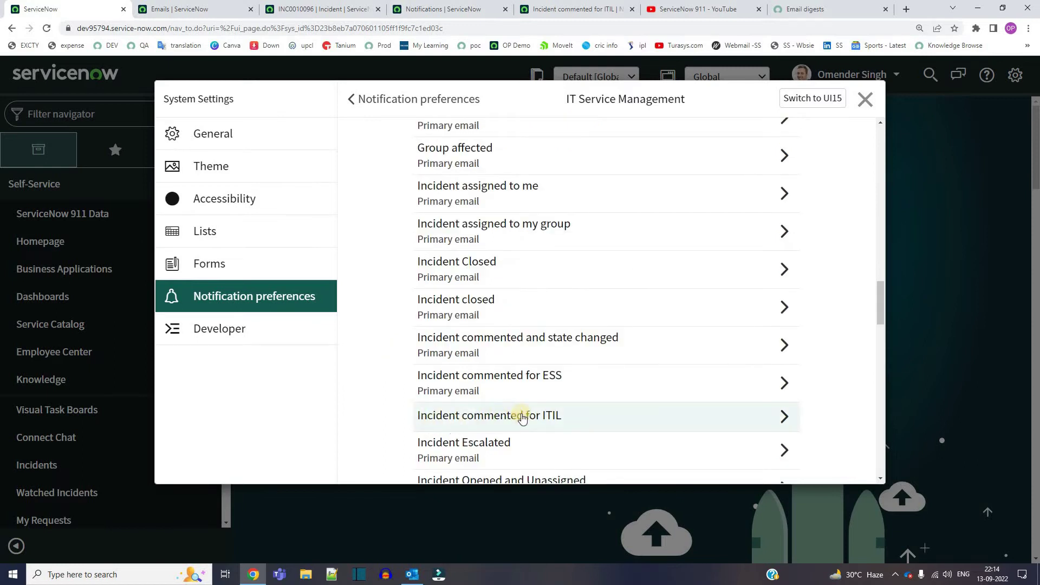
left_click(522, 416)
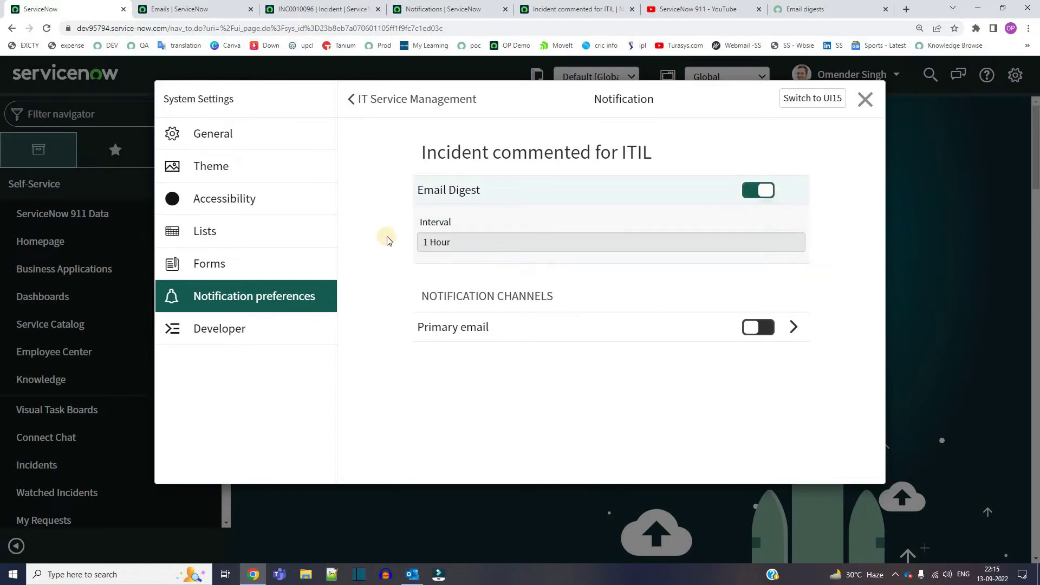
left_click(430, 241)
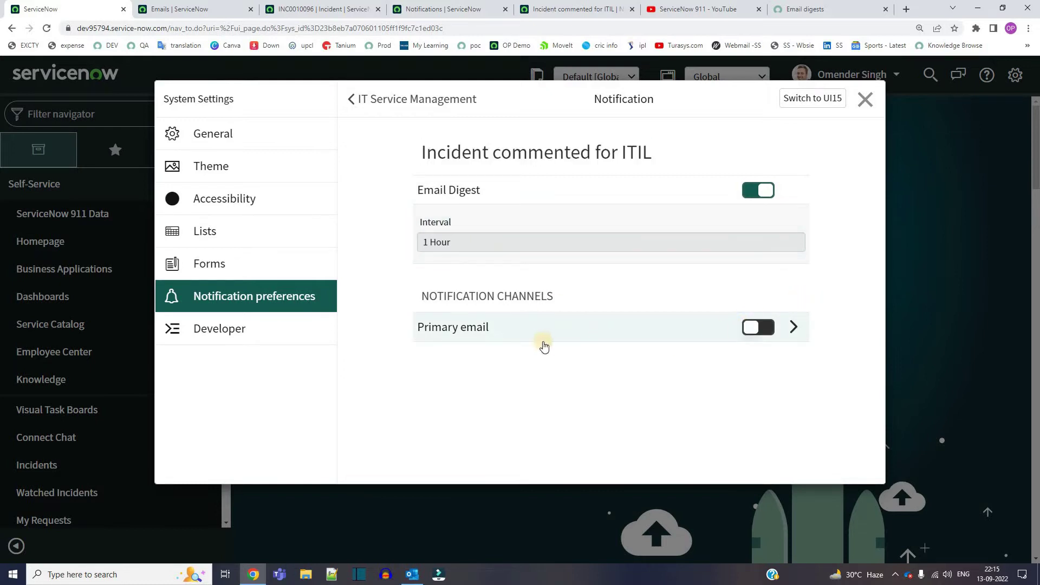
triple_click(443, 158)
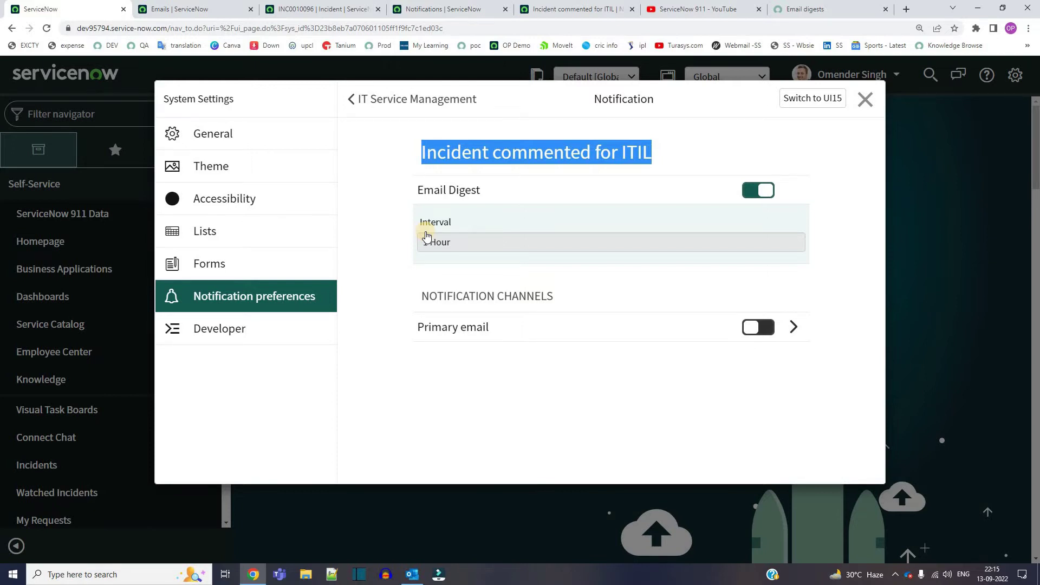
key("Escape")
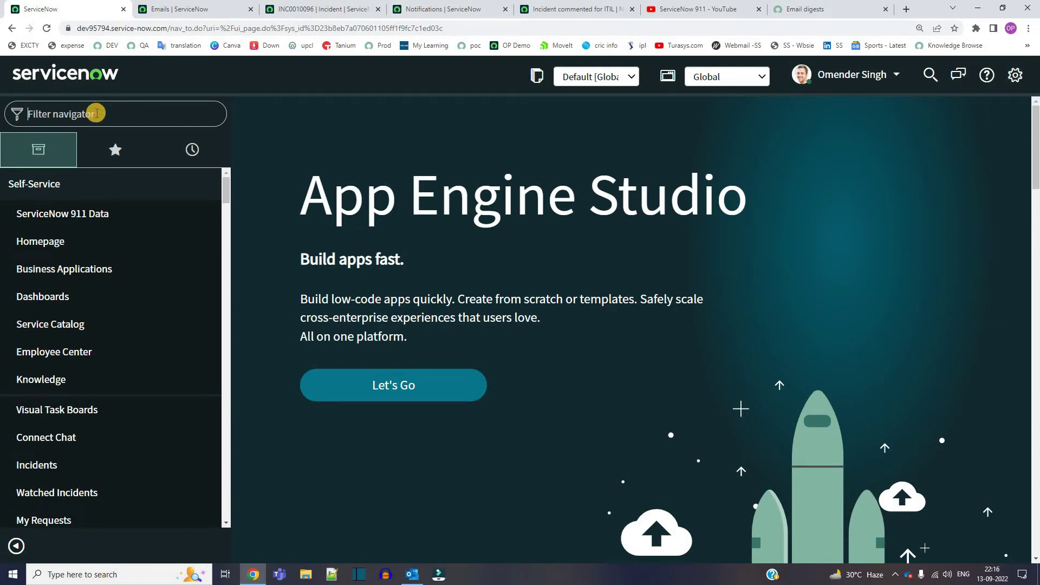
Filter for 'intervals', open System Notification > Email > Digest Intervals, and inspect the 1 Hour record
type("inte")
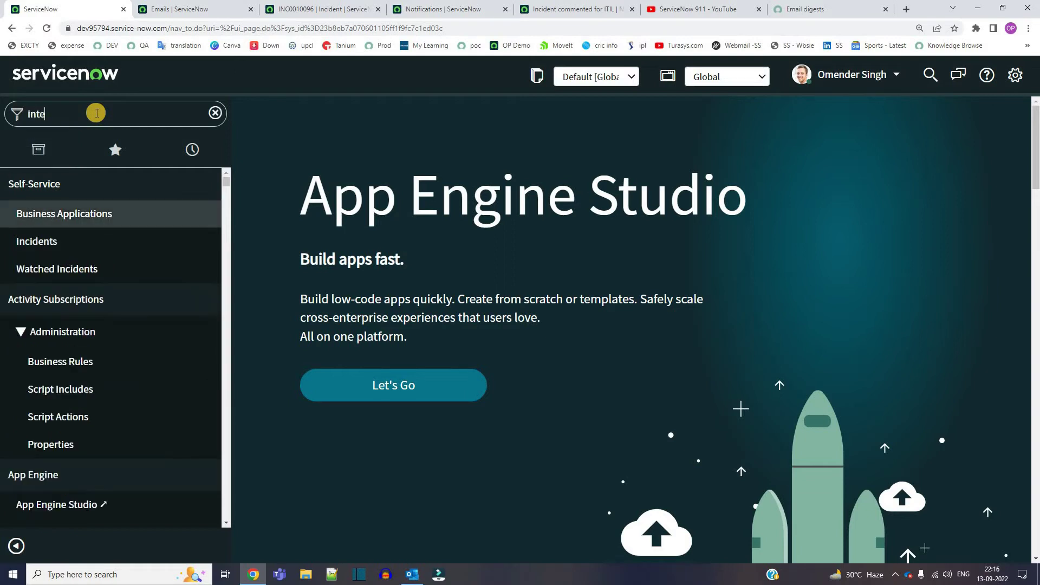
type("rvals")
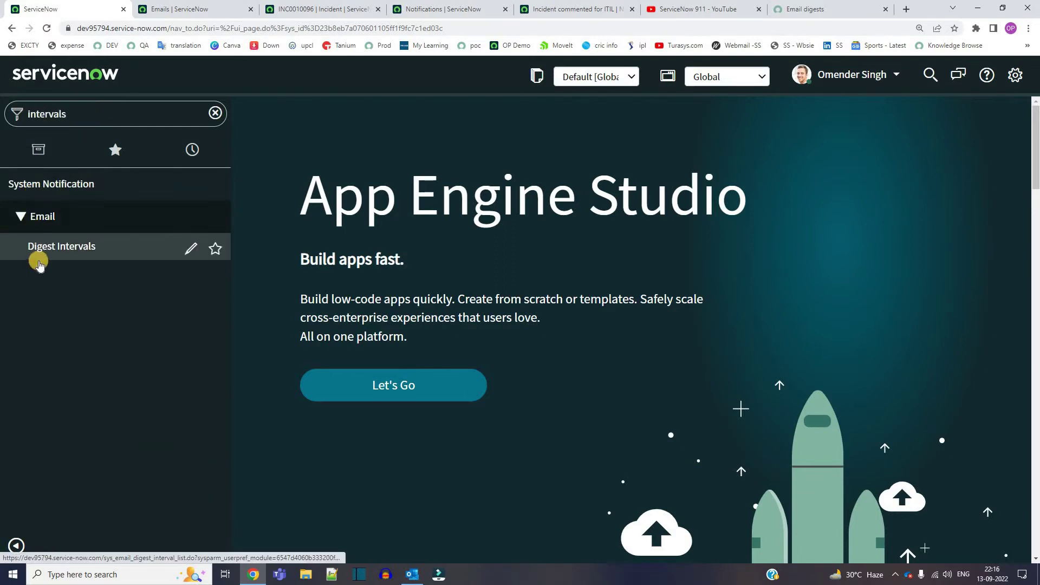
left_click(74, 248)
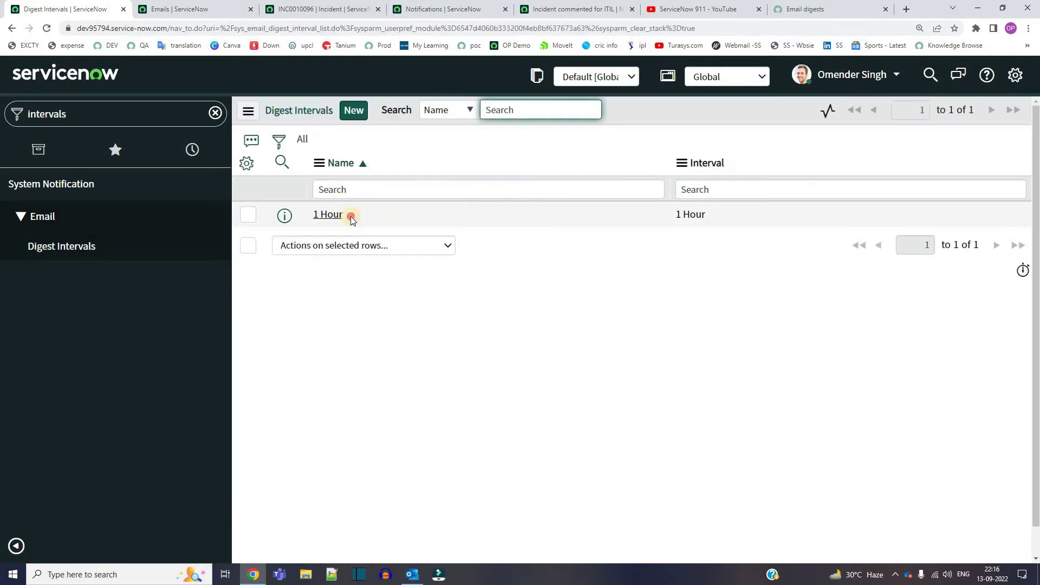
double_click(310, 216)
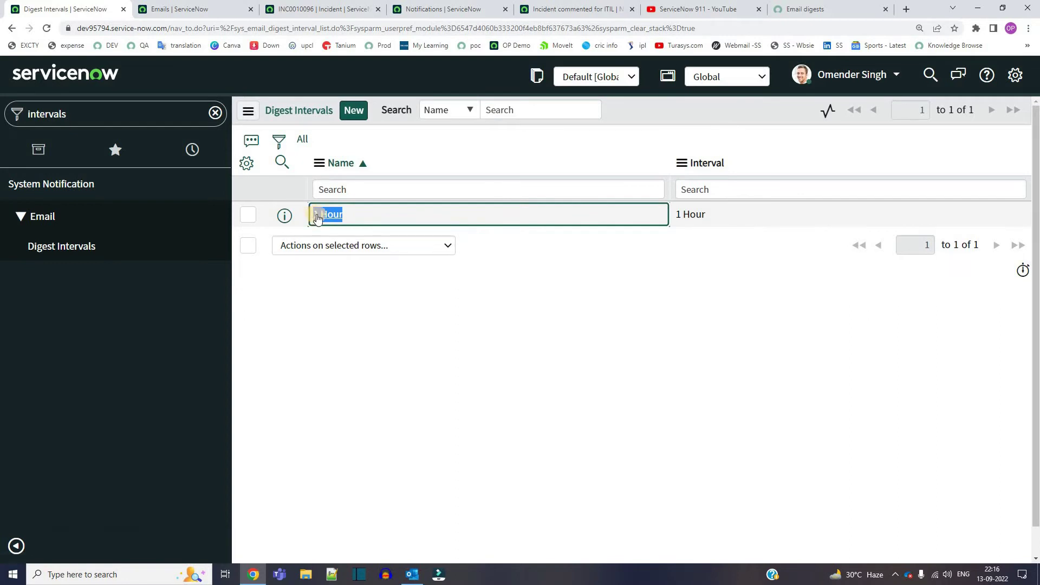
left_click(358, 149)
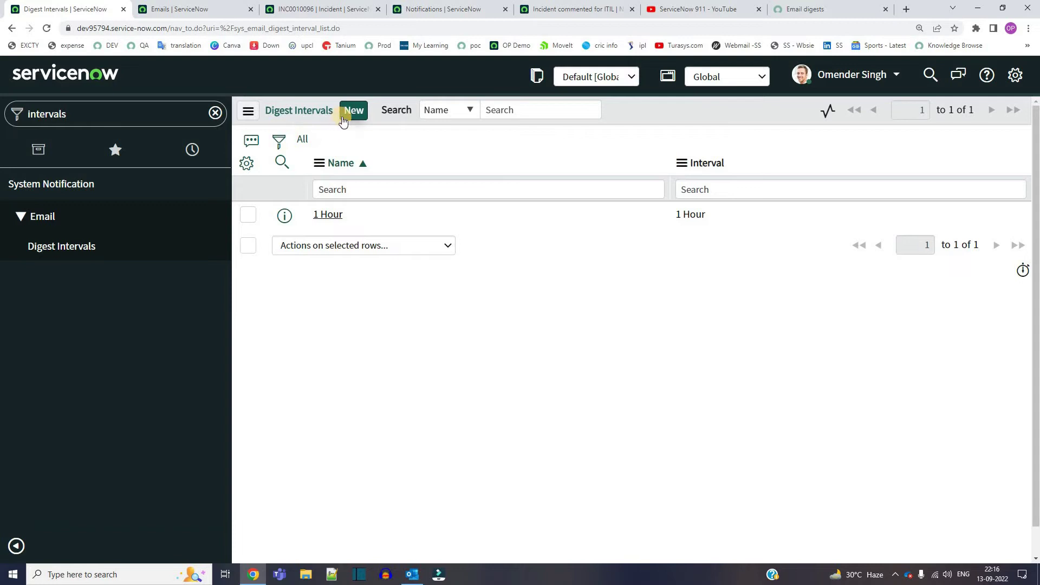
double_click(370, 215)
left_click(337, 221)
double_click(337, 217)
left_click_drag(312, 226, 310, 224)
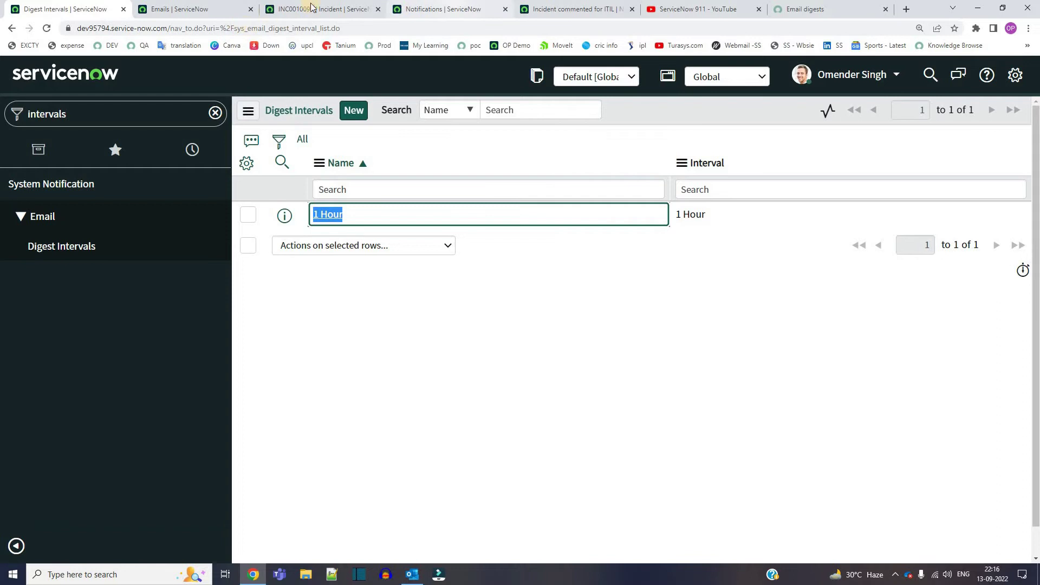
Review the notification's When to send and Who will receive settings: Assigned to, Watch list, named user
left_click(563, 8)
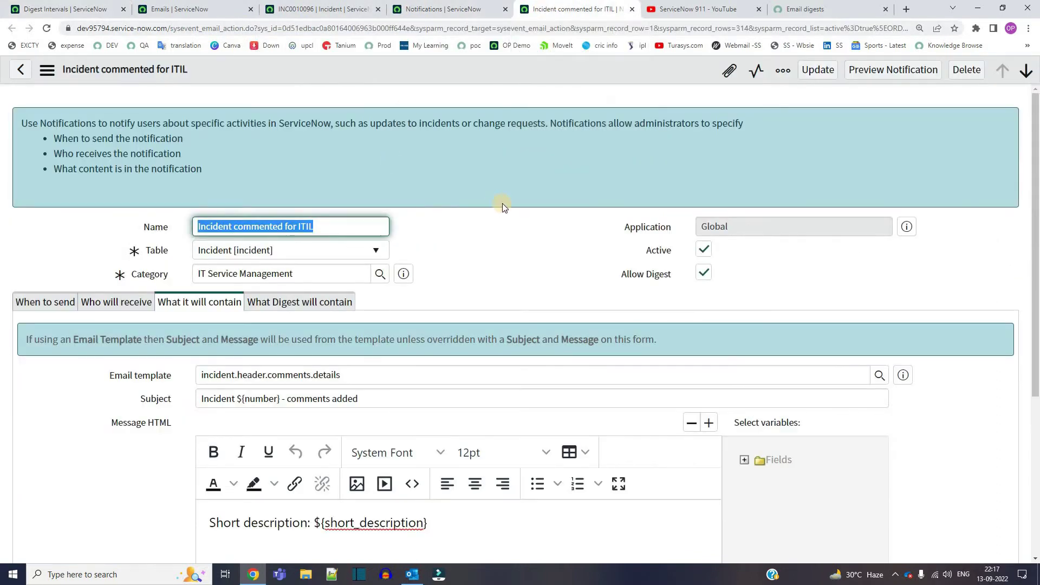
left_click(502, 236)
scroll(251, 268, "down", 3)
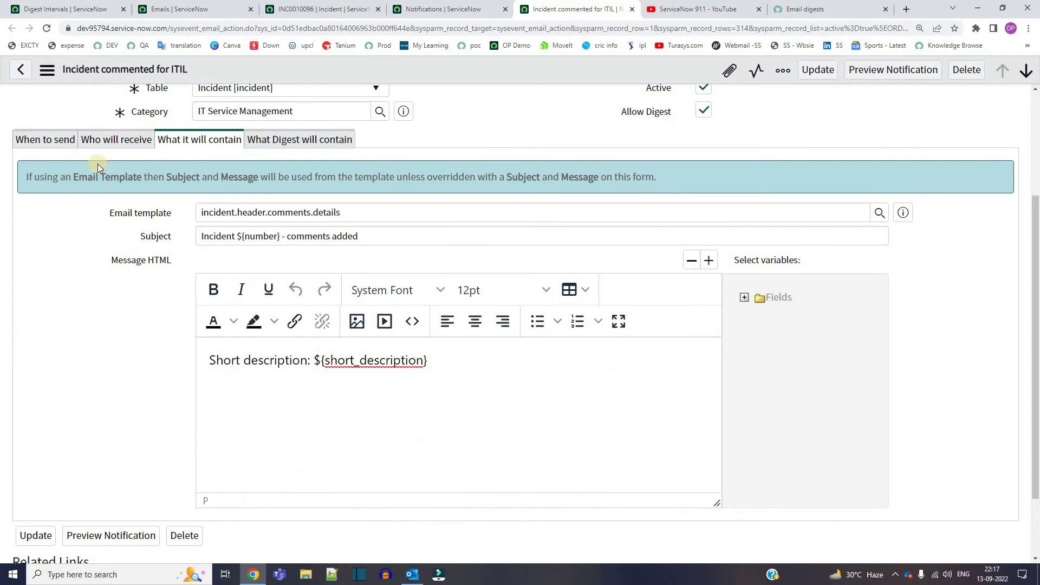
left_click(57, 139)
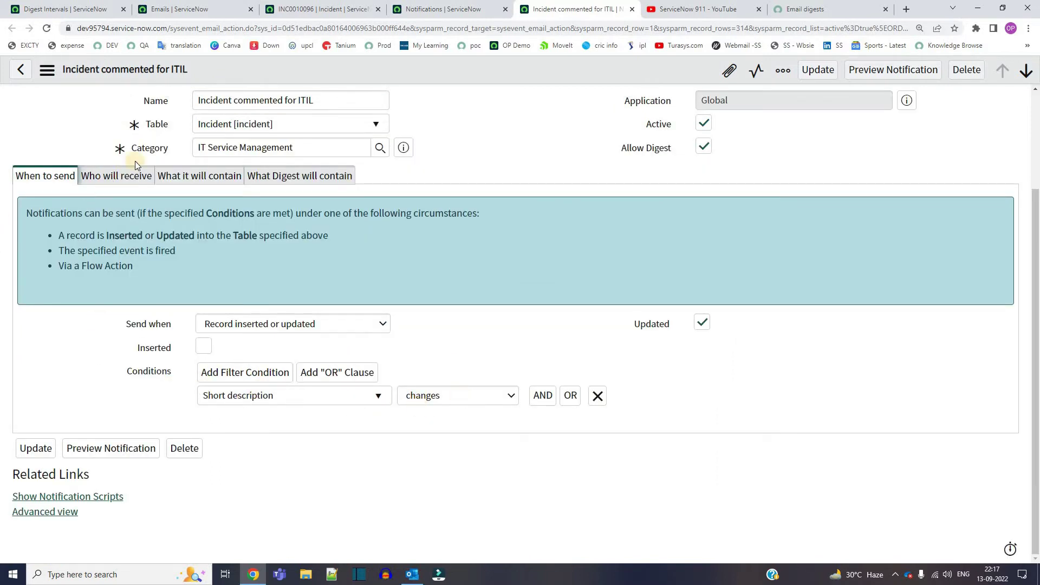
left_click(130, 177)
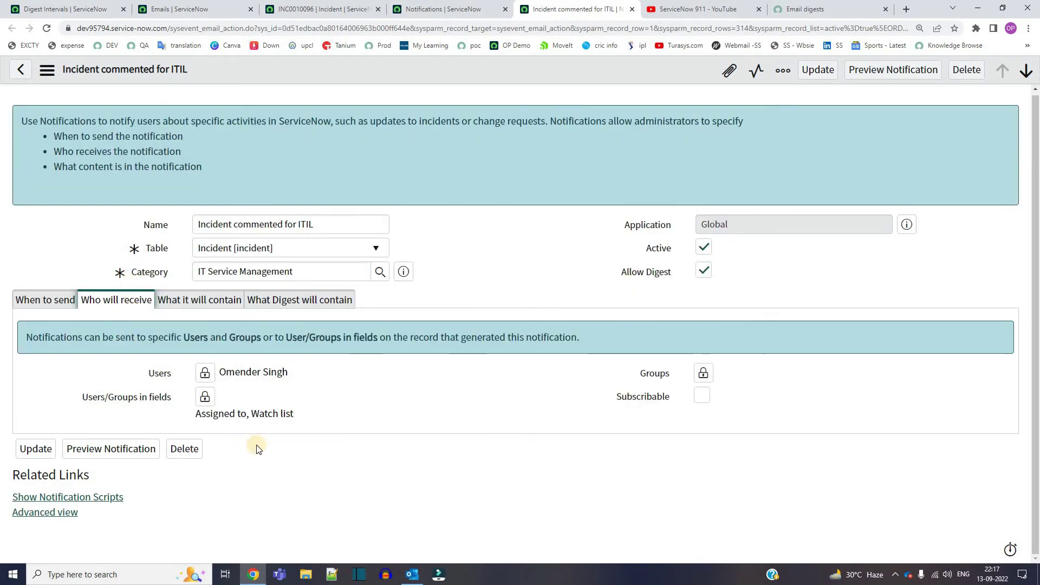
triple_click(227, 411)
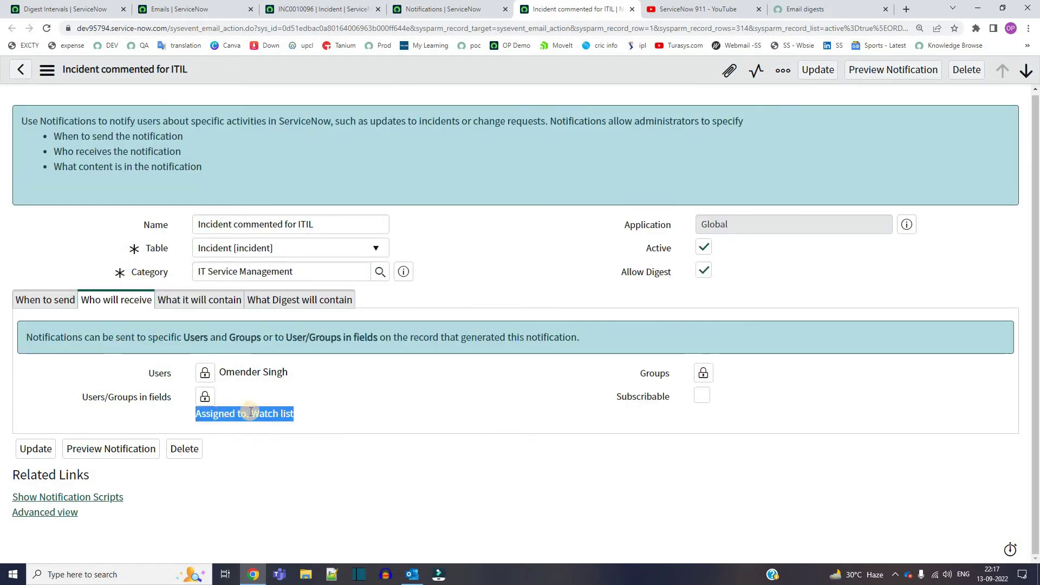
left_click(251, 413)
triple_click(250, 413)
triple_click(223, 372)
On incident INC0010096, select '44' in the 'test for digest 44' short description
left_click(41, 4)
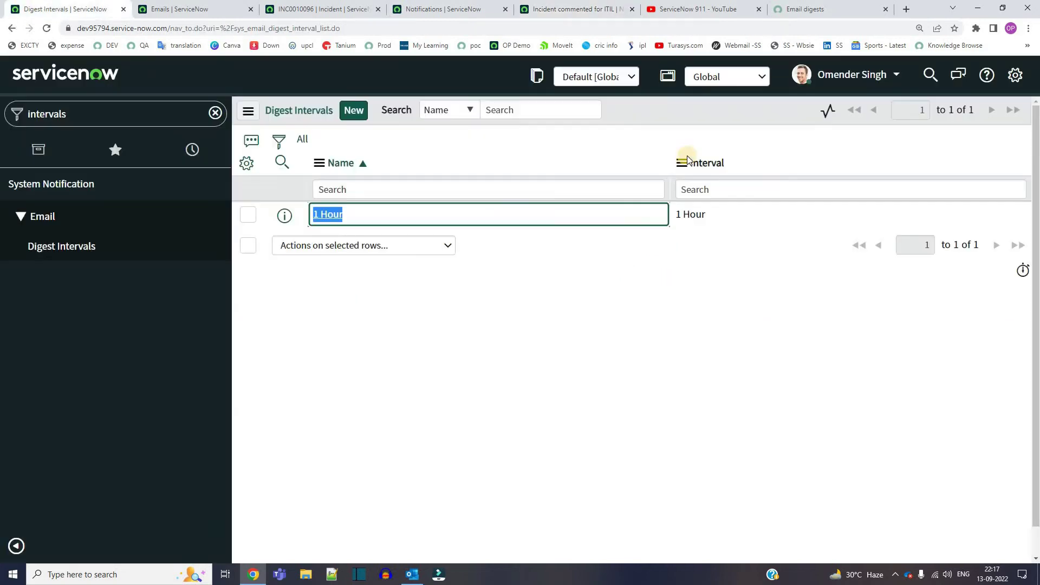
left_click(298, 9)
left_click(276, 331)
double_click(266, 335)
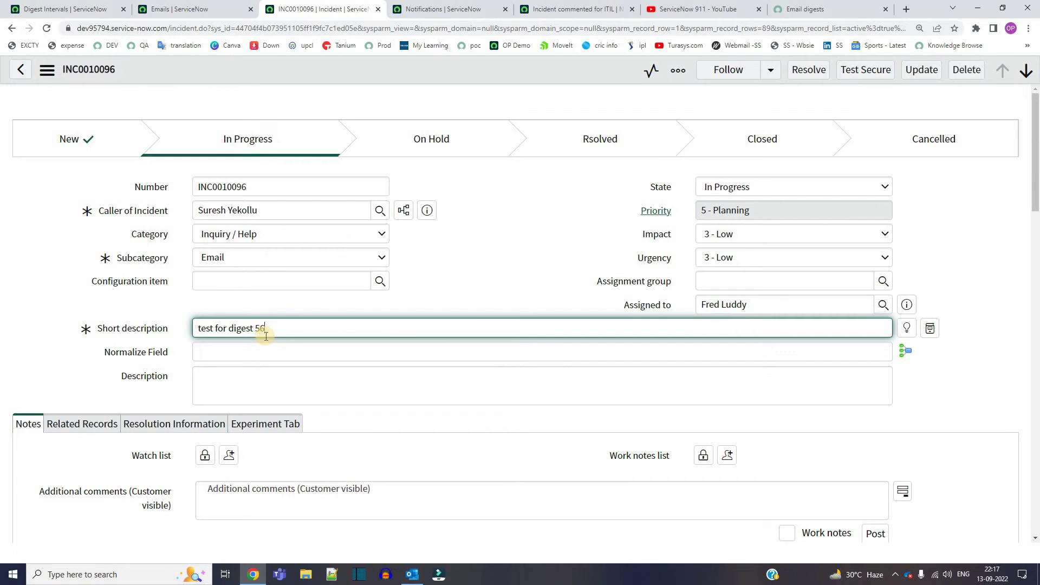
Save incident INC0010096 with short description 'test for digest 56'
right_click(401, 76)
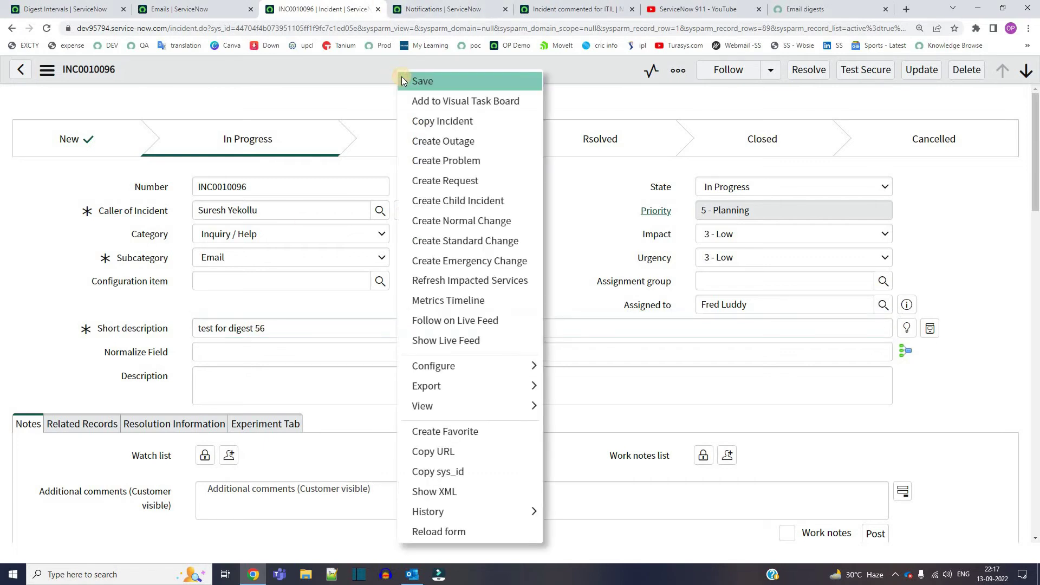
left_click(401, 80)
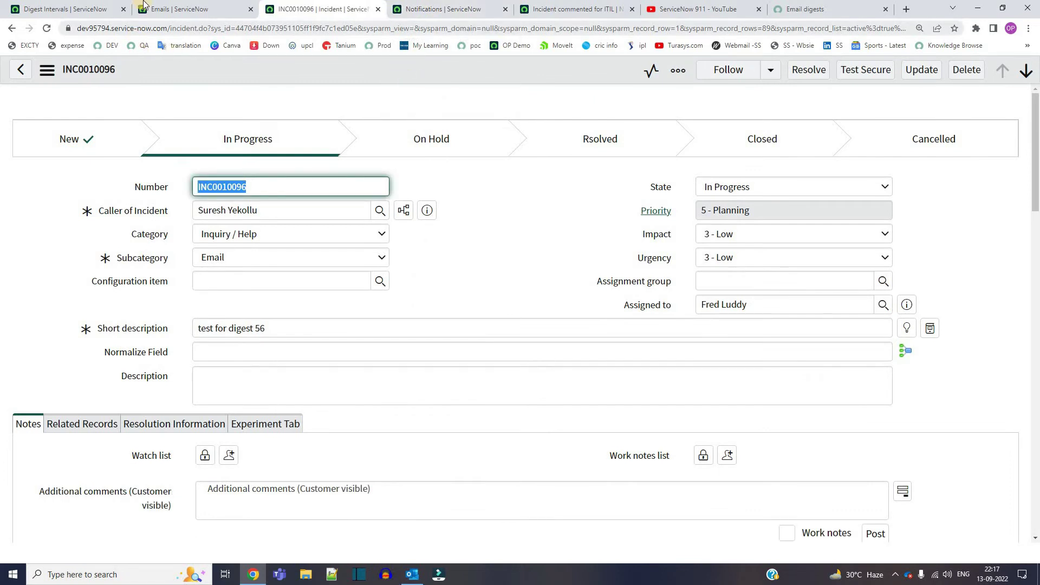
left_click(63, 9)
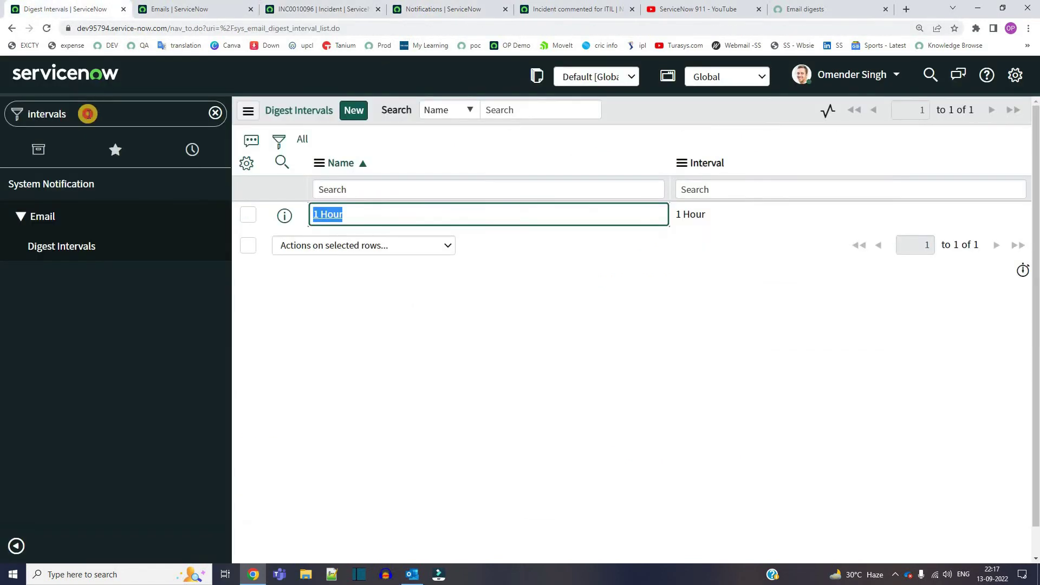
Open System Logs > Emails and check the newest email's recipient address
left_click(87, 114)
type("emails")
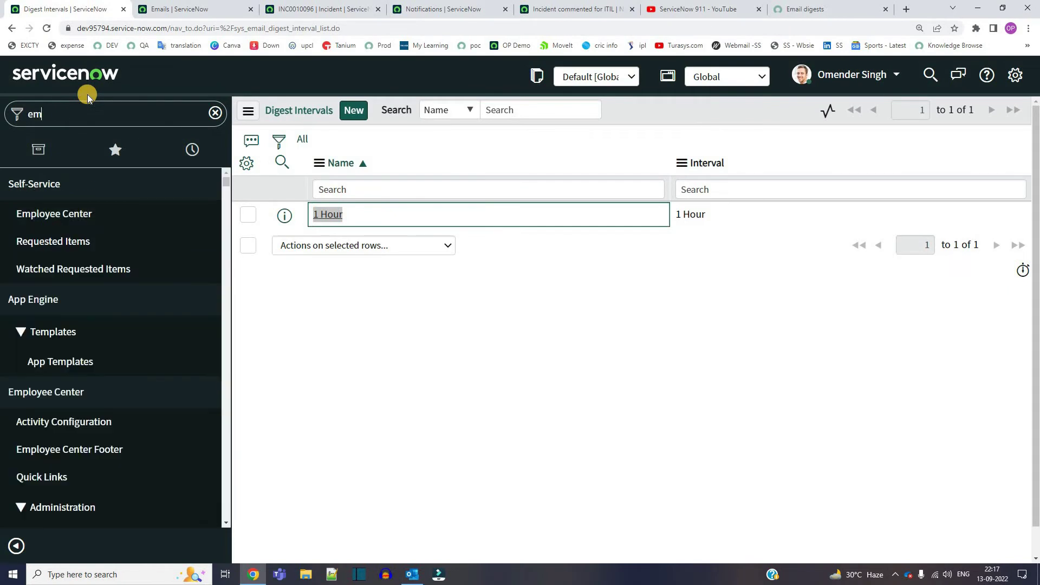
left_click(34, 215)
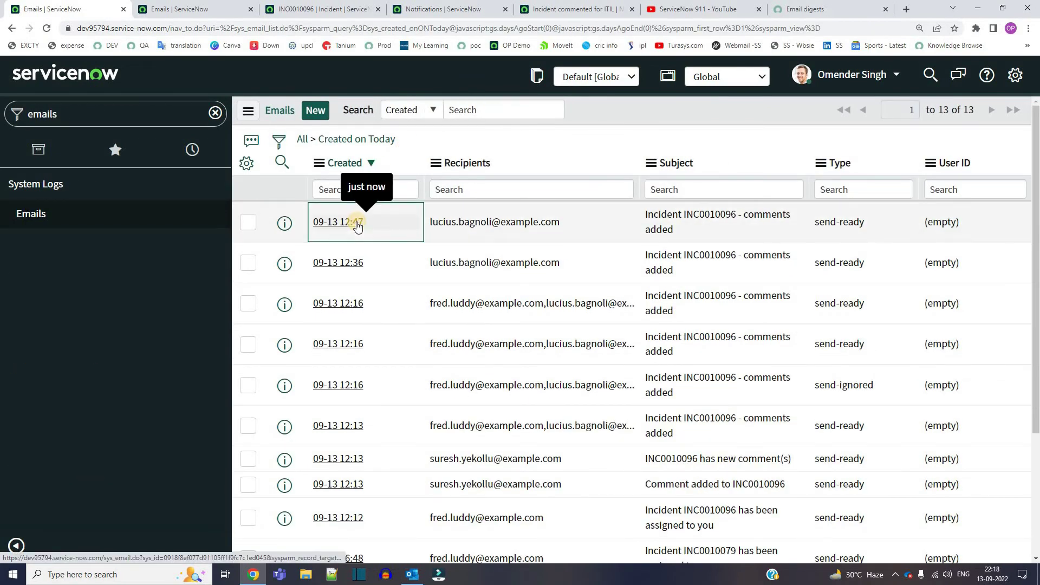
double_click(460, 222)
left_click_drag(430, 223, 566, 222)
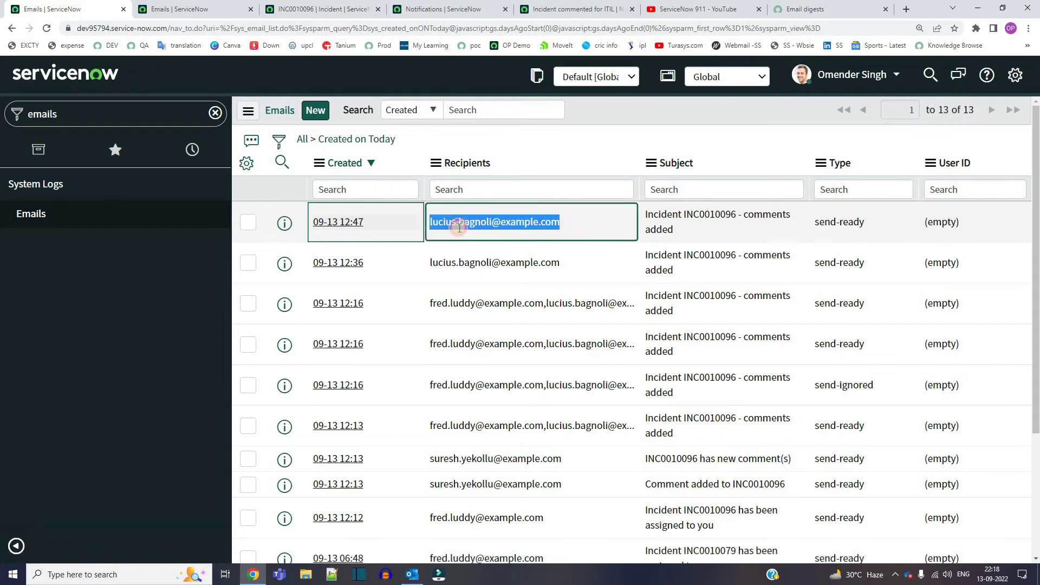
Preview the newest email showing 'test for digest 56', check its recipient, and compare with the incident's assignee
middle_click(284, 225)
left_click(163, 10)
scroll(49, 352, "down", 10)
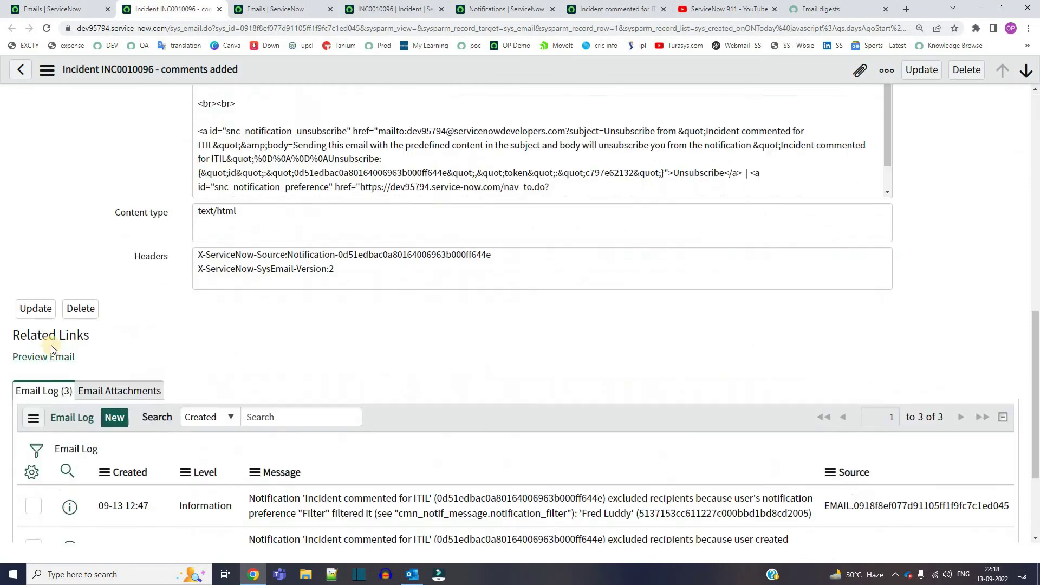
left_click(49, 358)
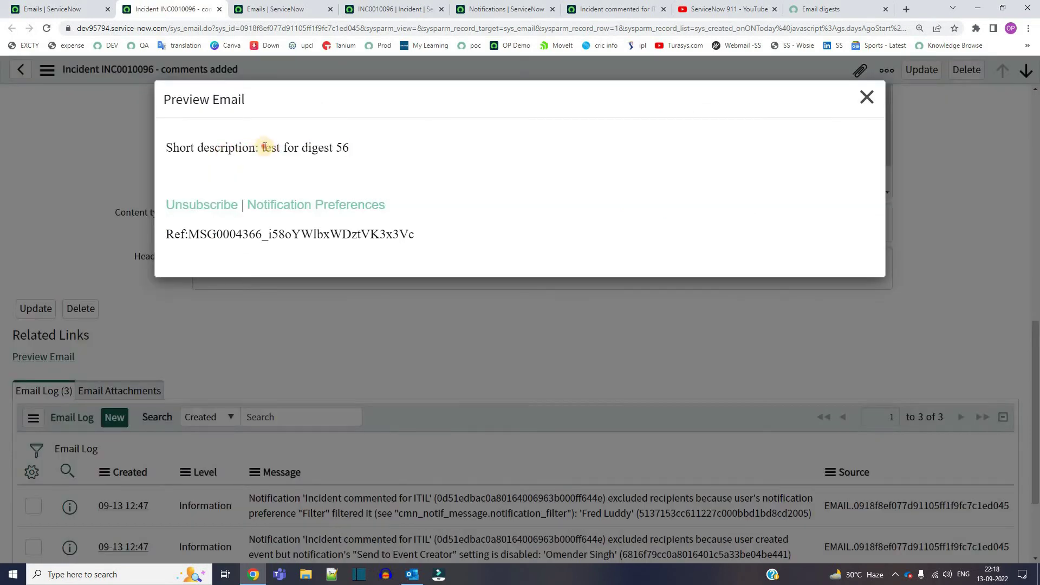
left_click_drag(265, 147, 350, 148)
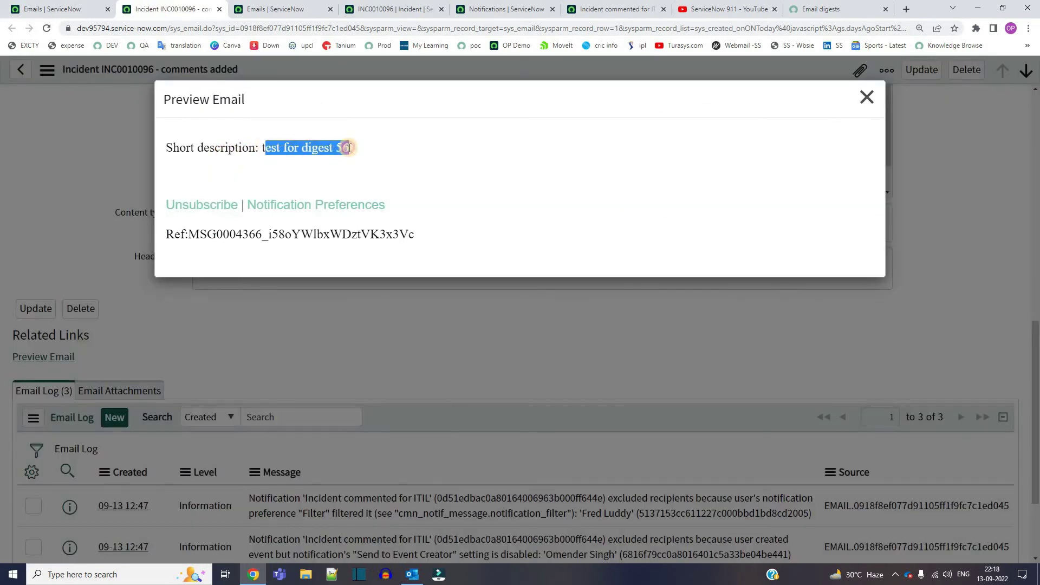
left_click(867, 97)
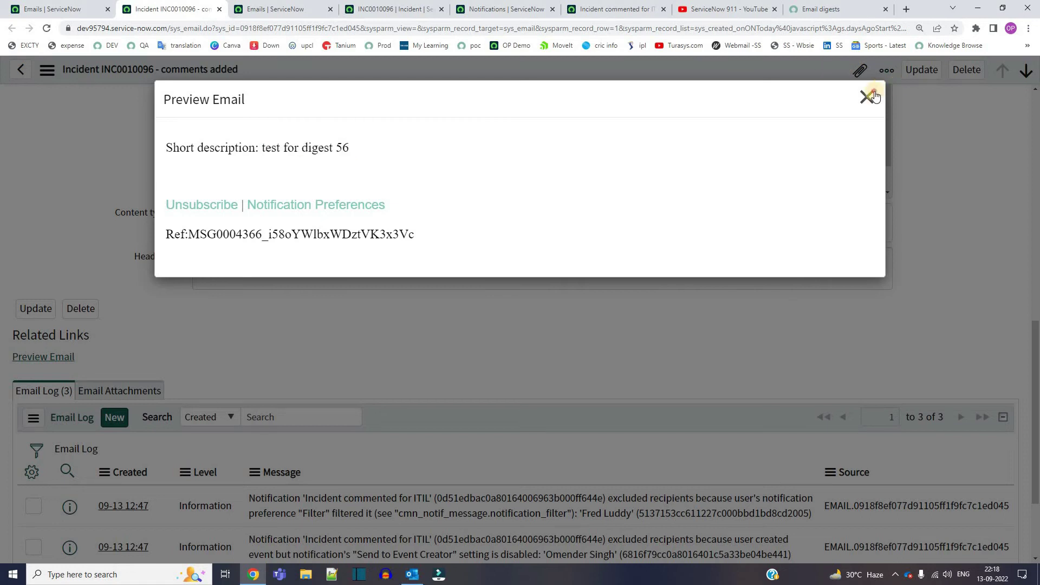
scroll(104, 286, "up", 10)
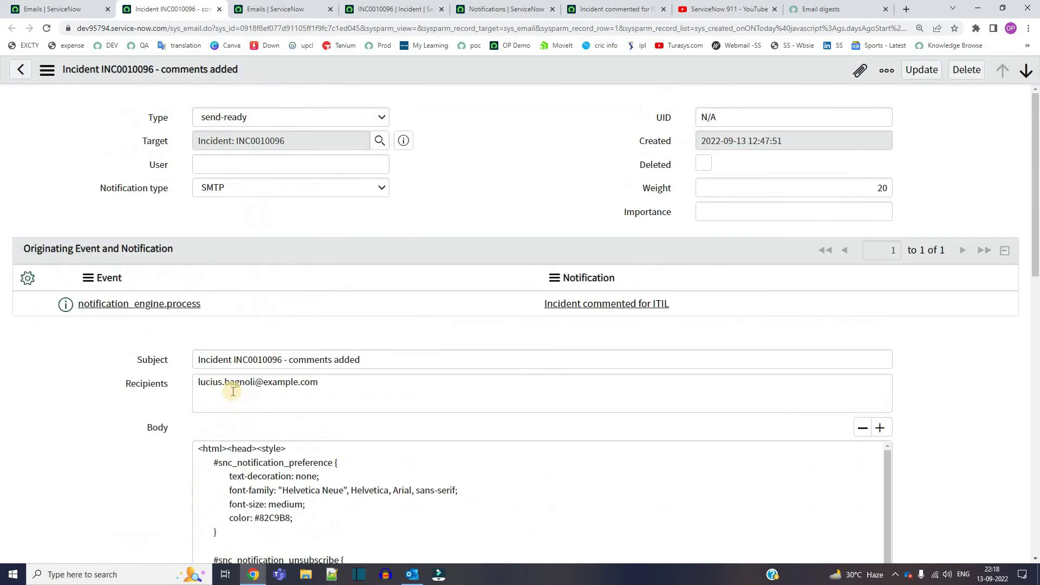
triple_click(233, 391)
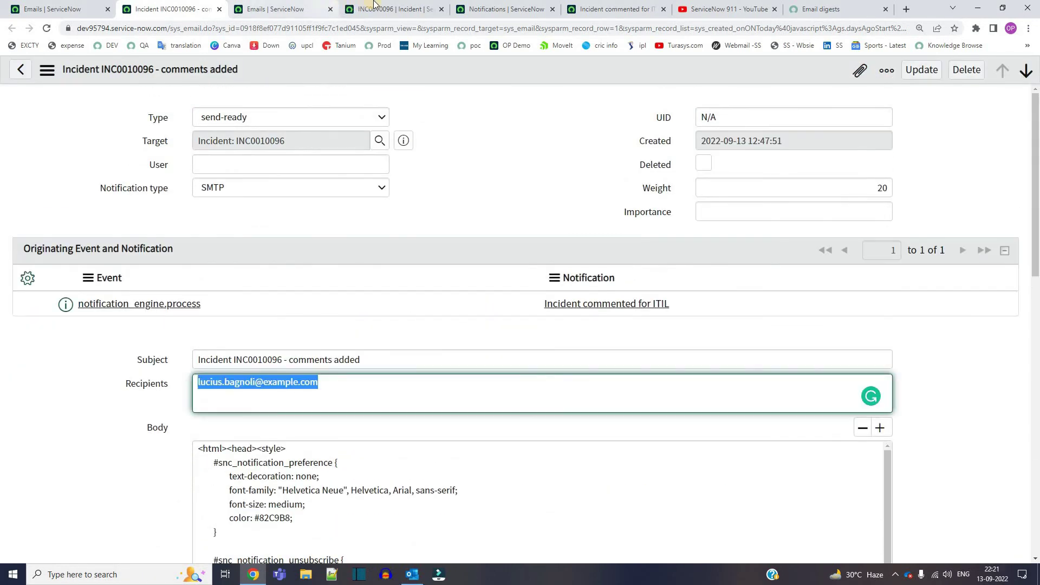
left_click(374, 6)
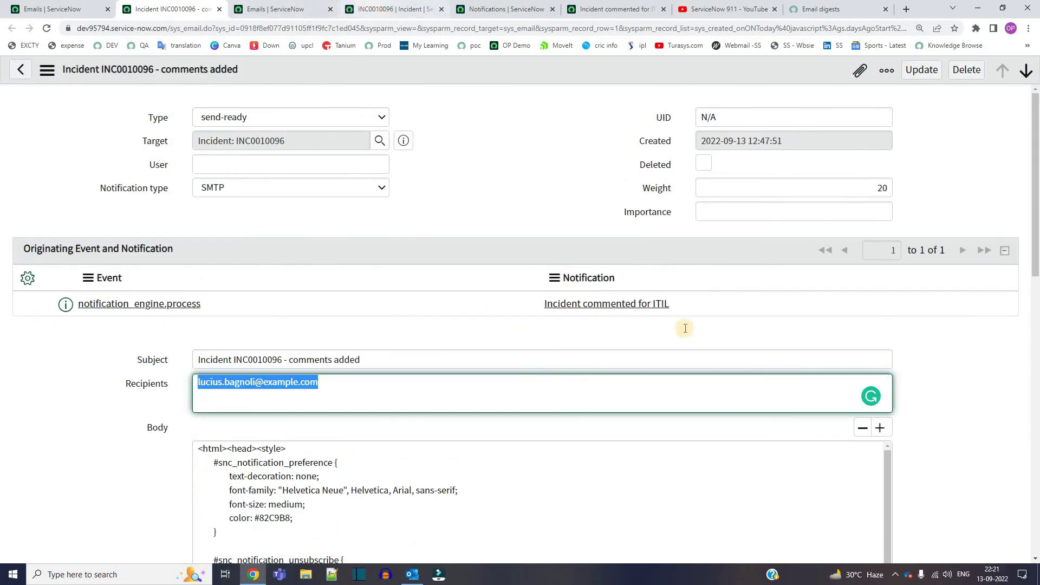
triple_click(737, 310)
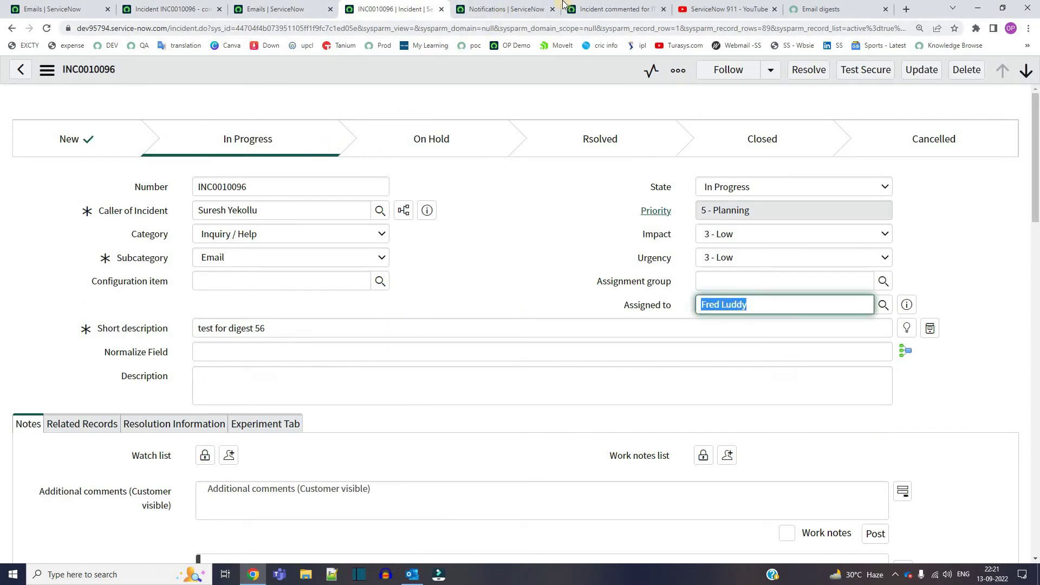
Review the Incident commented for ITIL recipients: the named user plus Assigned to and Watch list
left_click(504, 6)
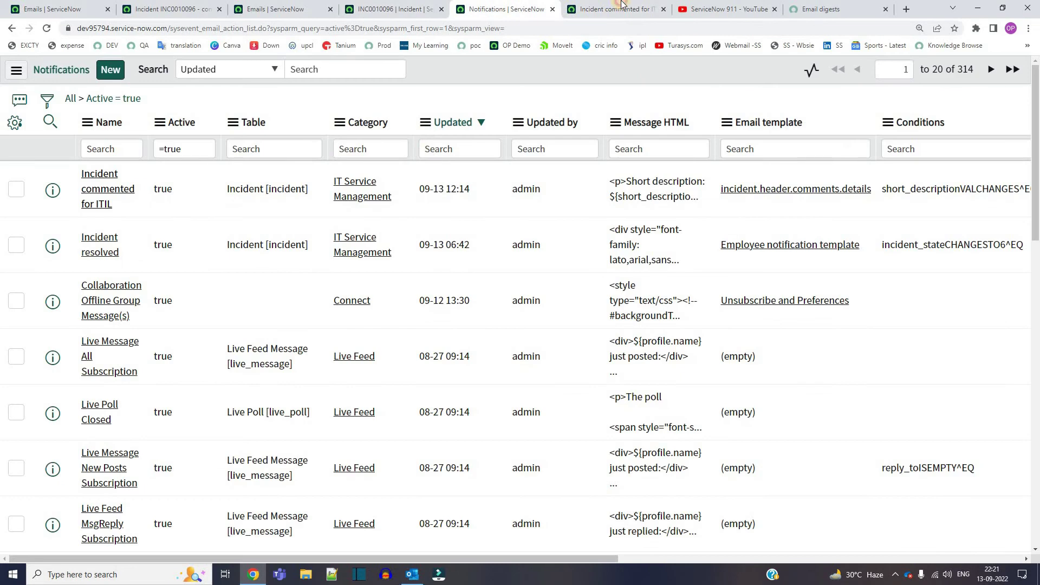
left_click(615, 8)
triple_click(228, 374)
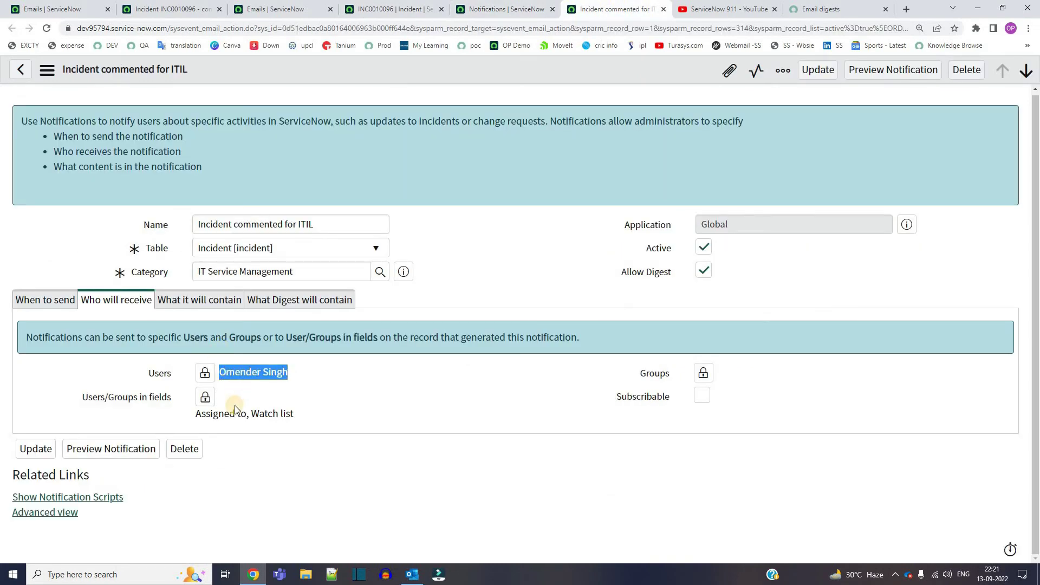
left_click(232, 412)
triple_click(233, 412)
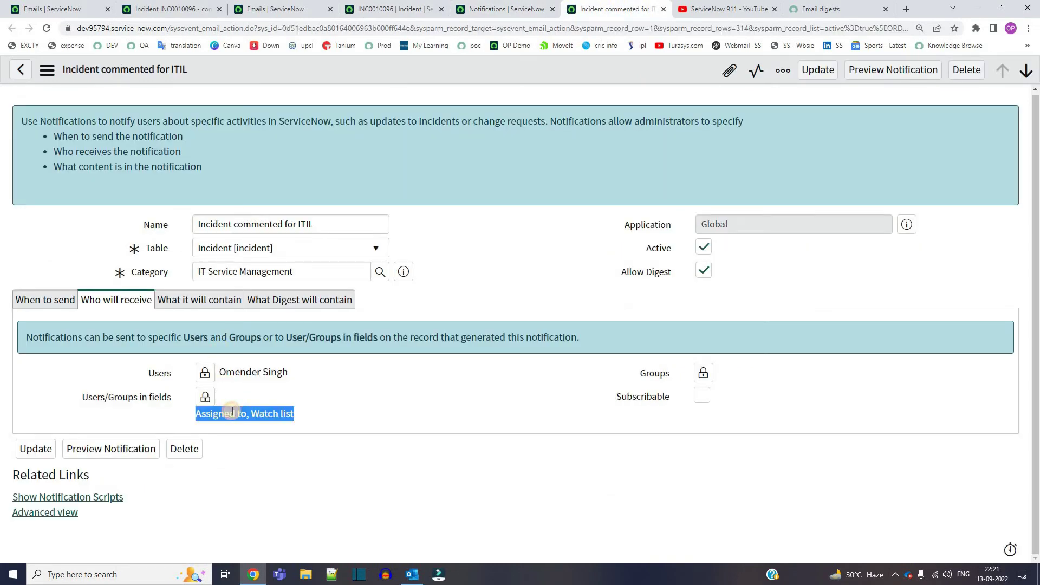
left_click(532, 225)
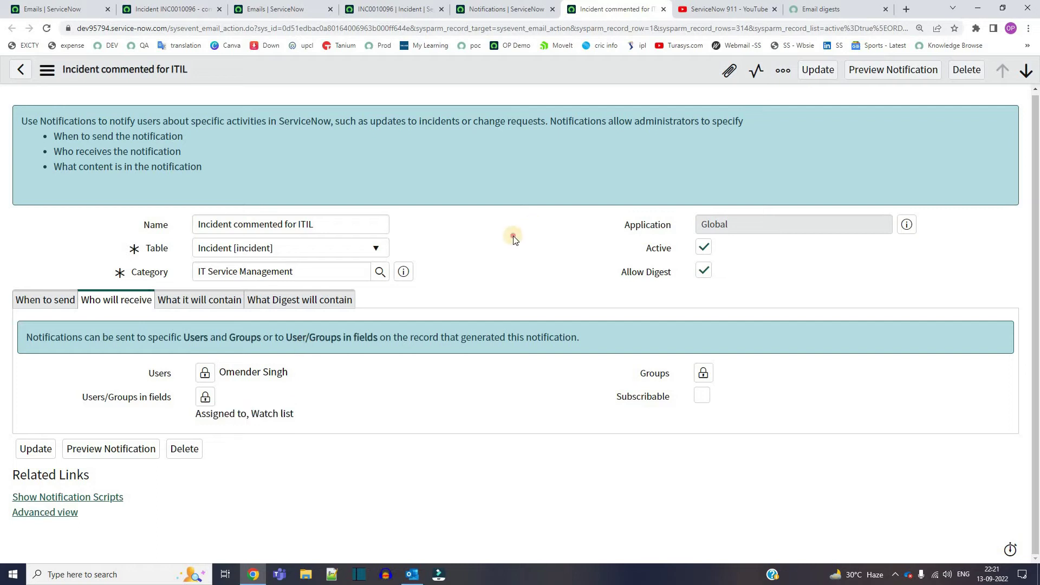
left_click_drag(219, 373, 288, 373)
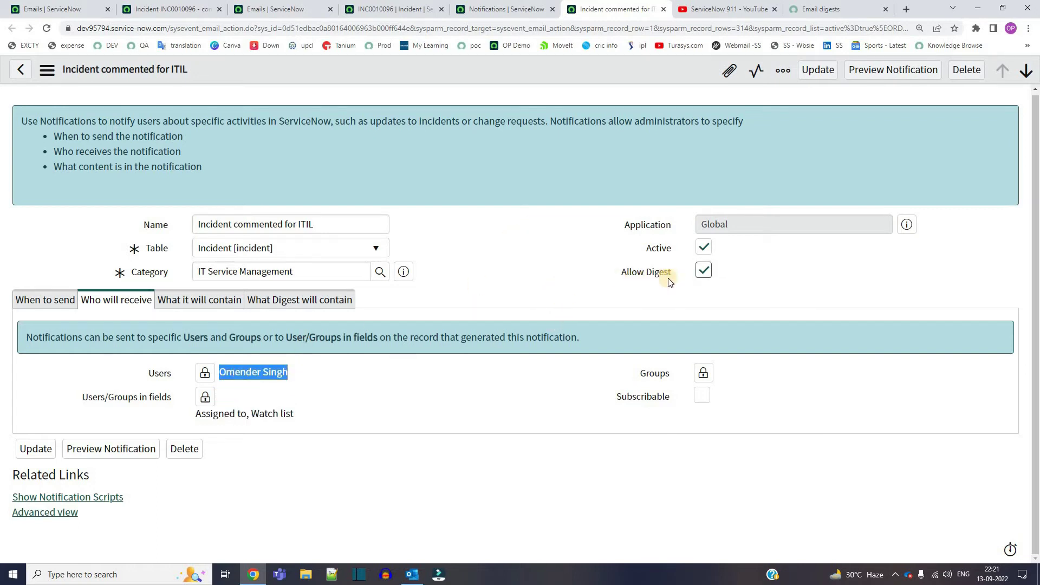
Check INC0010096's Assigned to user, then bring up the Emails log of today's 13 emails
key("ctrl+shift+Tab")
key("ctrl+shift+Tab")
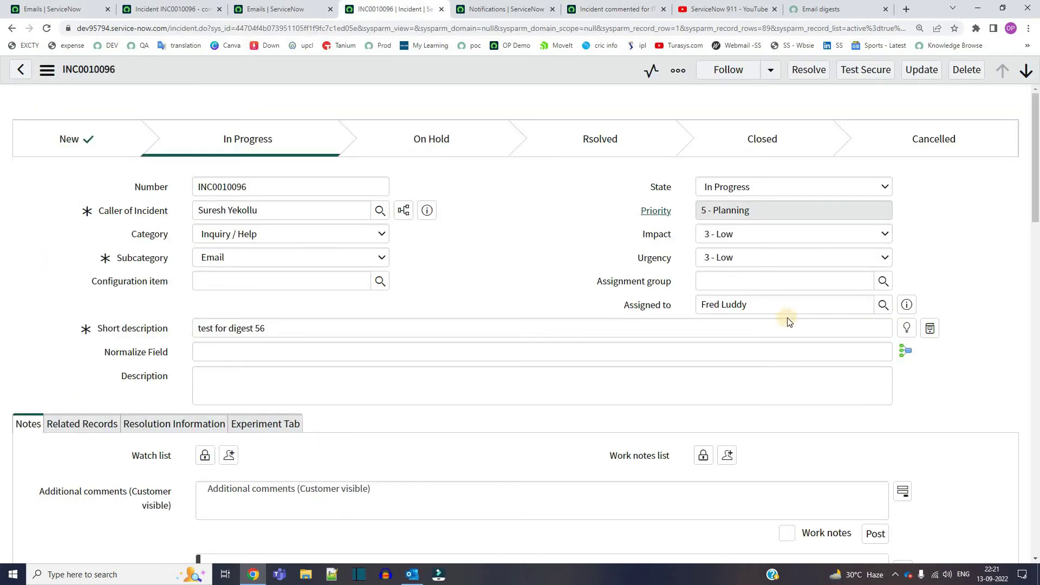
triple_click(727, 304)
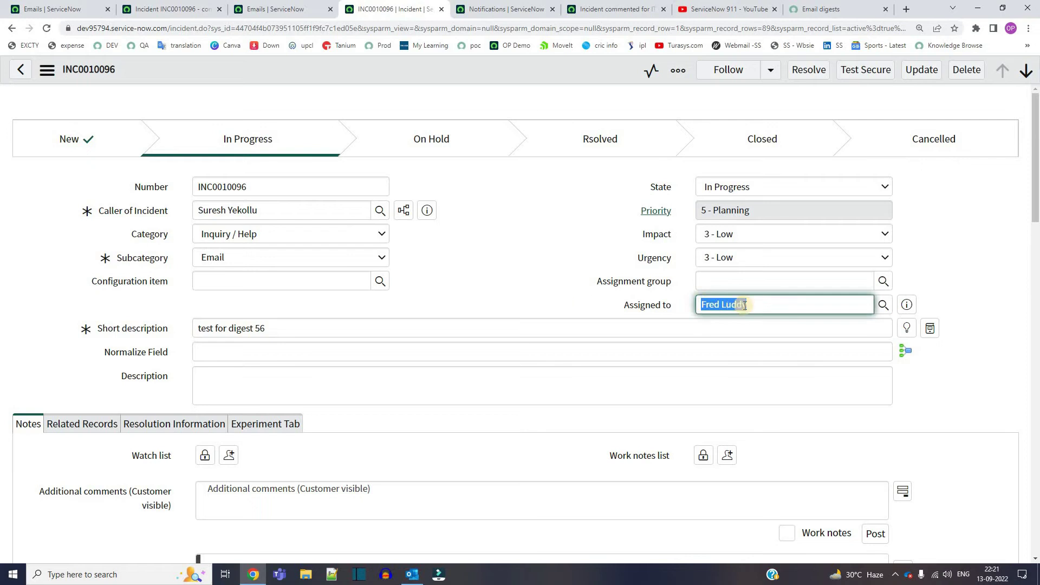
left_click(54, 9)
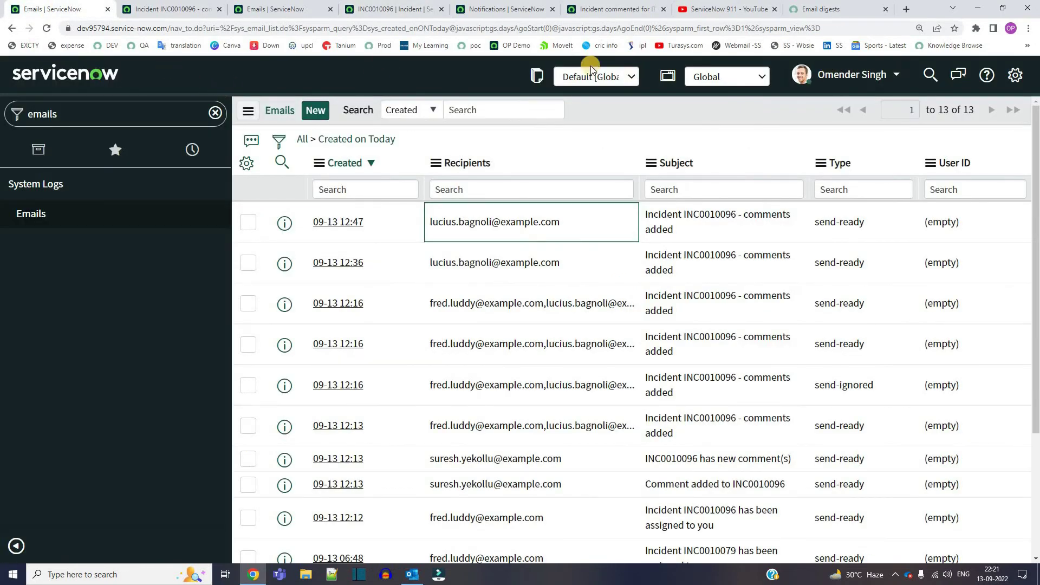
Impersonate the user assigned to the incident
left_click(857, 74)
left_click(848, 120)
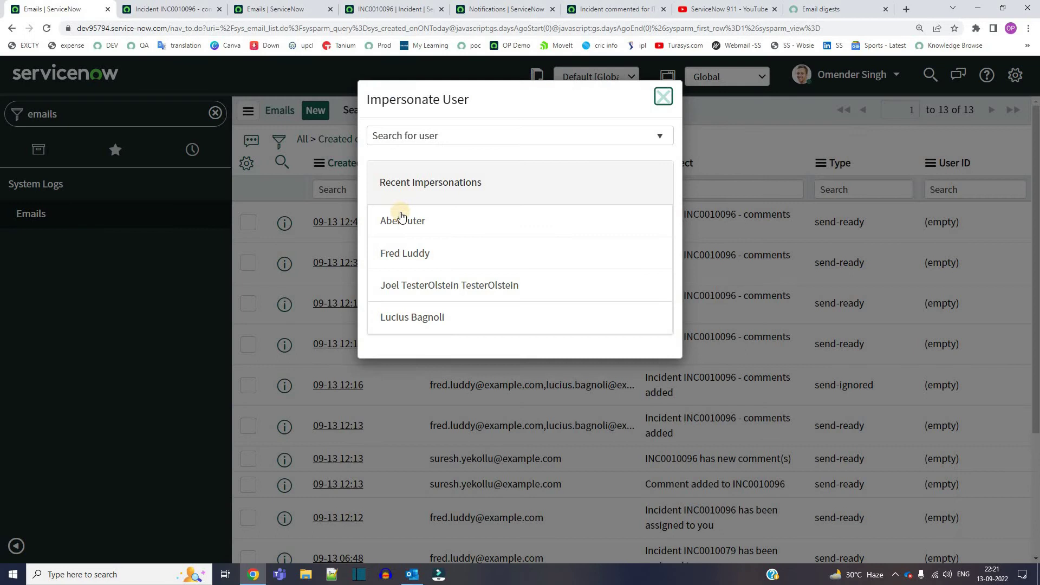
left_click(410, 255)
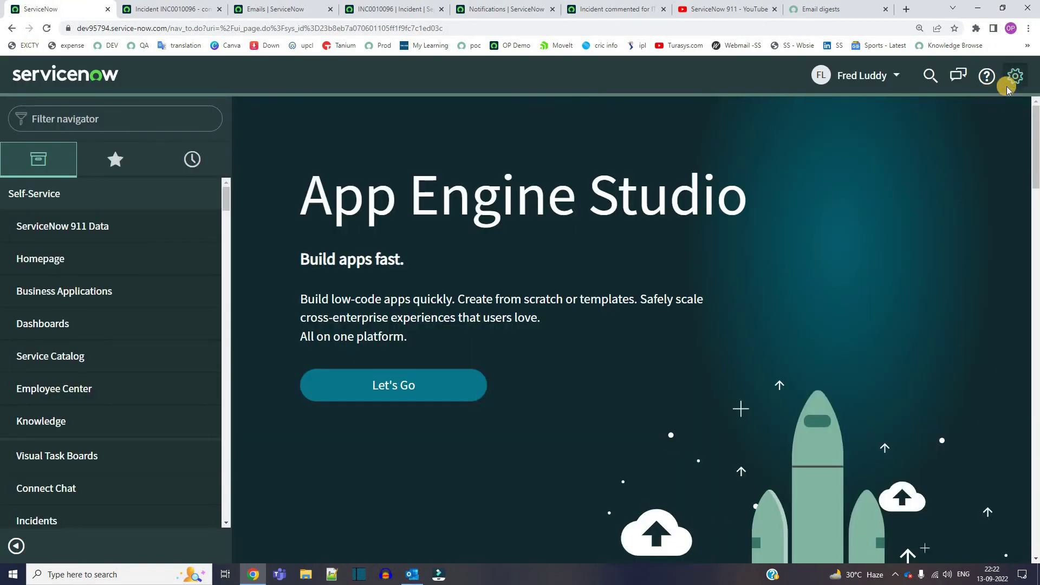
In Incident commented for ITIL notification preferences, turn Email Digest off and Primary email on
left_click(1009, 86)
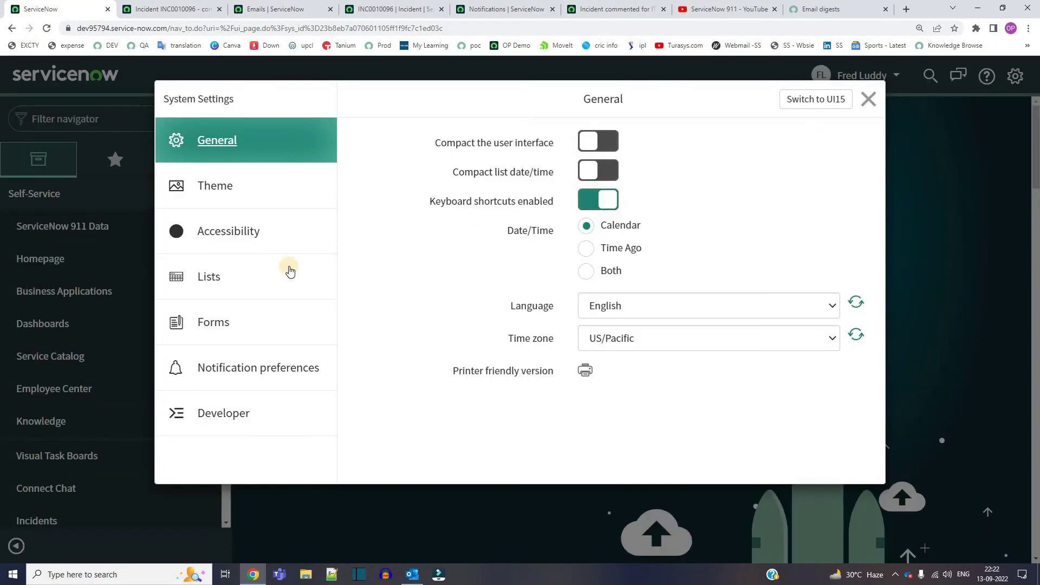
left_click(281, 376)
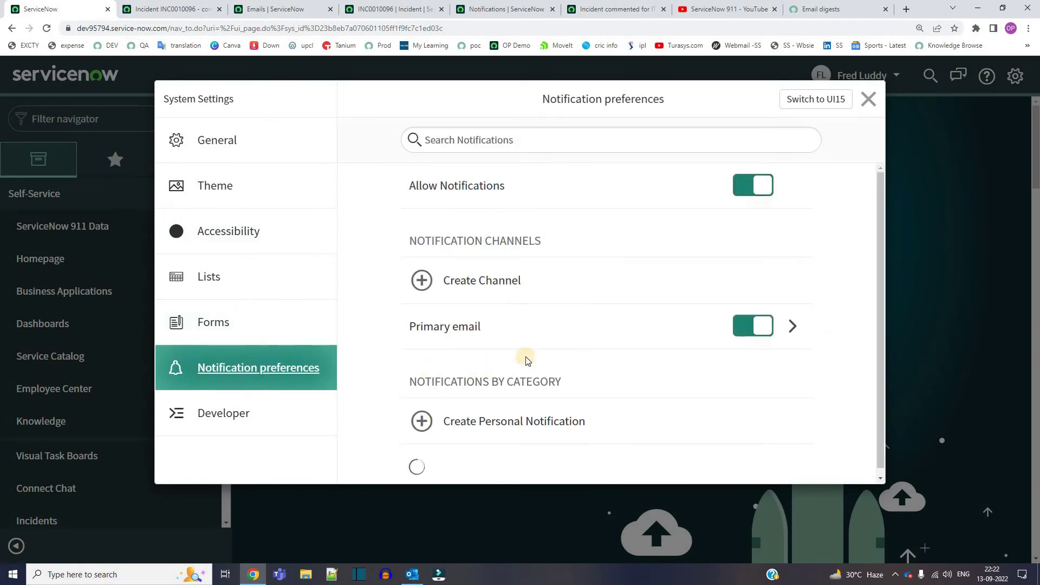
scroll(520, 379, "down", 5)
left_click(515, 394)
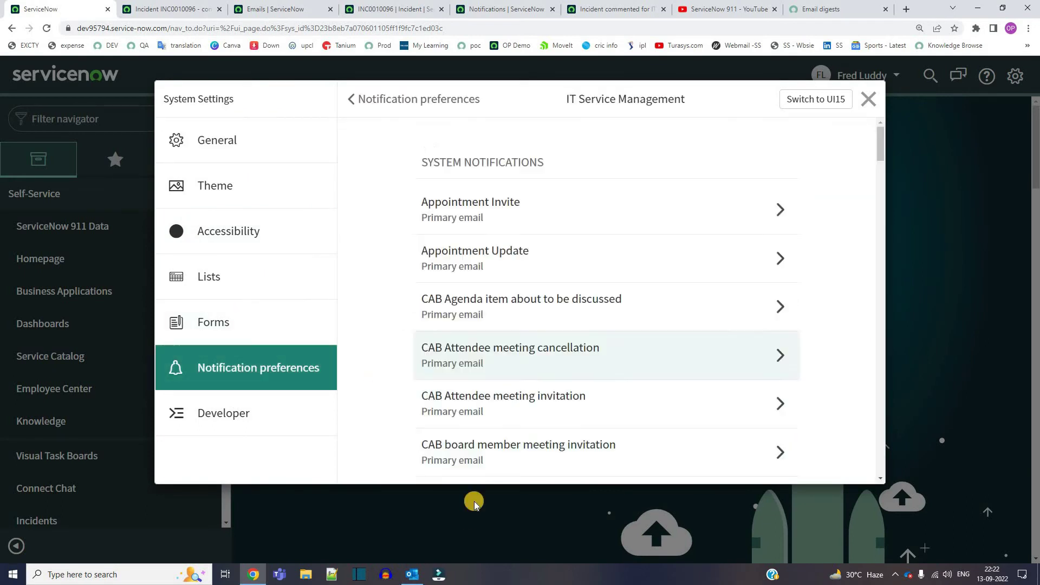
scroll(523, 390, "down", 15)
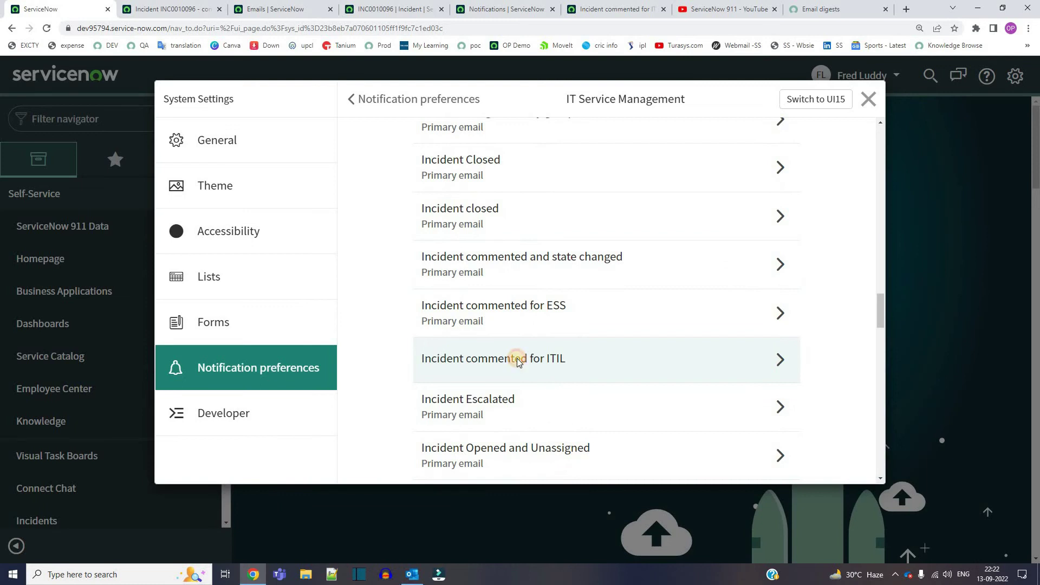
left_click(517, 360)
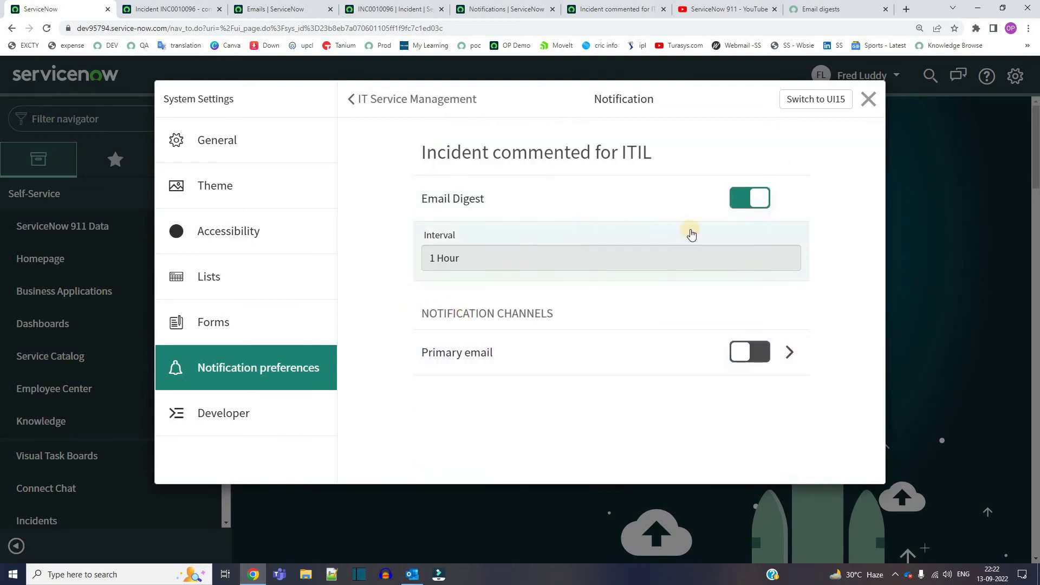
left_click(737, 203)
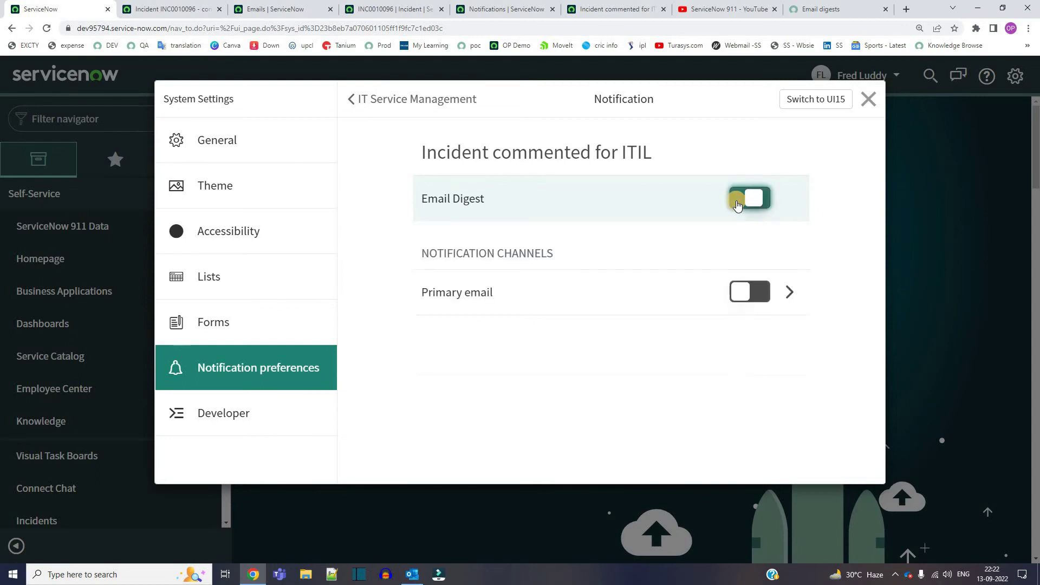
left_click(748, 295)
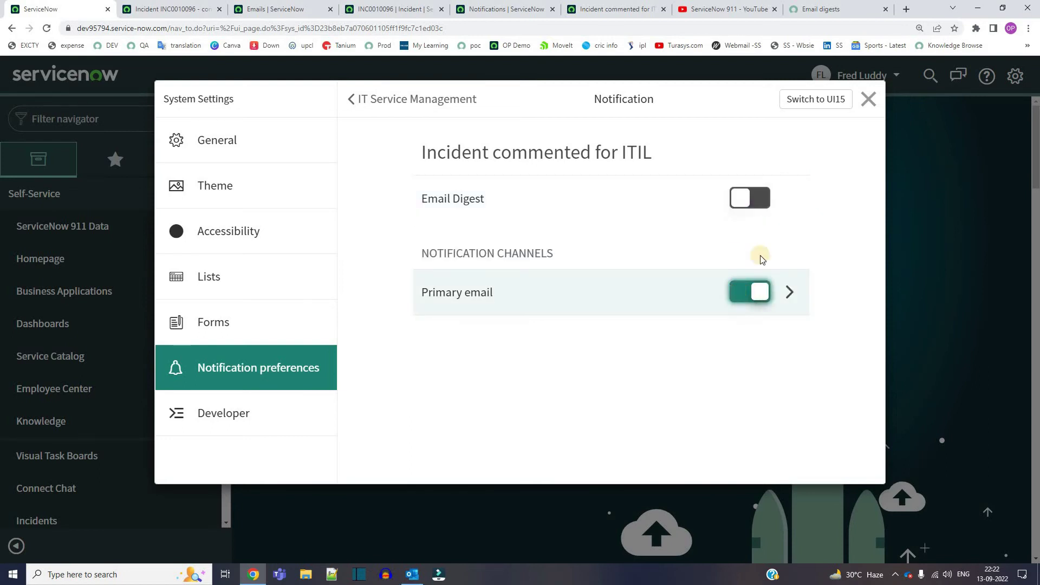
End the impersonation and return to the comment email record
left_click(868, 100)
left_click(896, 74)
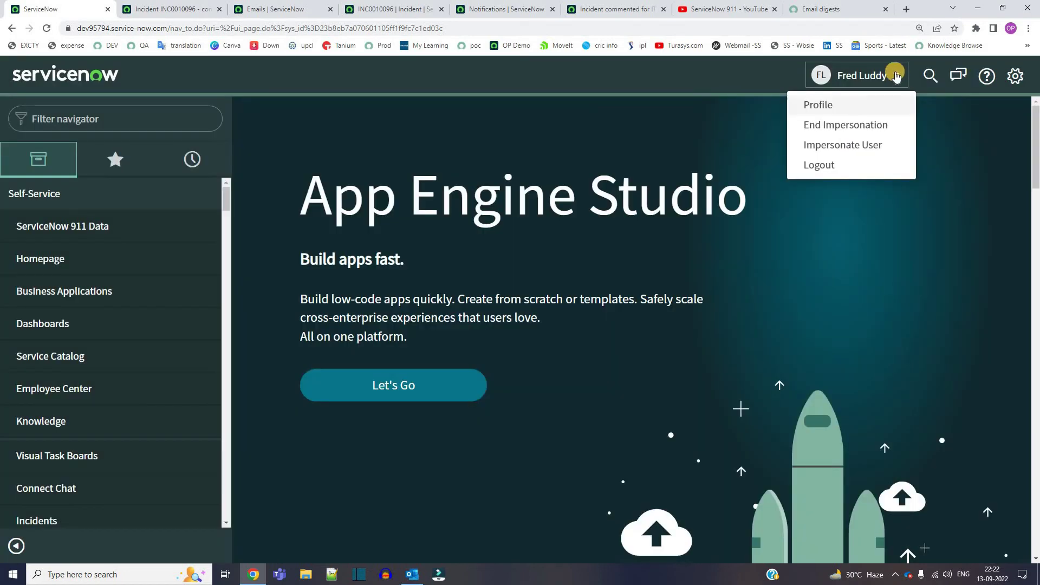
left_click(861, 128)
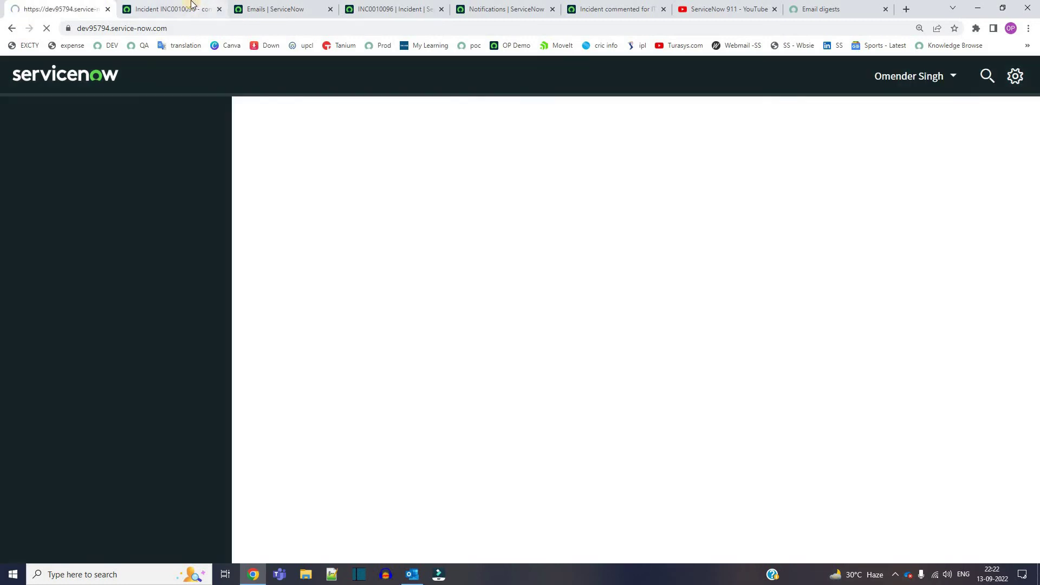
left_click(190, 7)
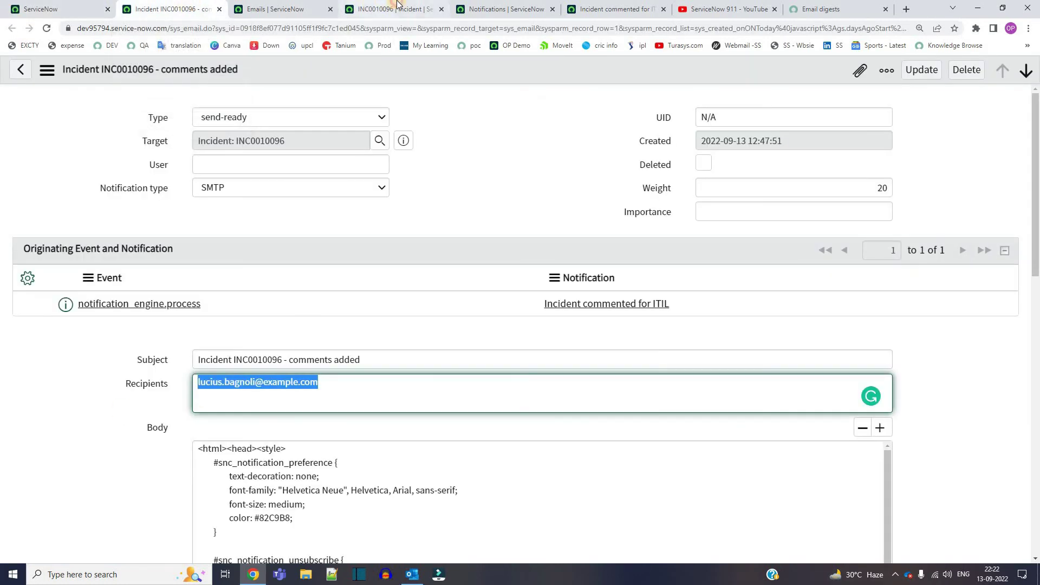
Change the incident's short description to 'test for digest 89' and save it
left_click(373, 6)
left_click(286, 329)
double_click(286, 330)
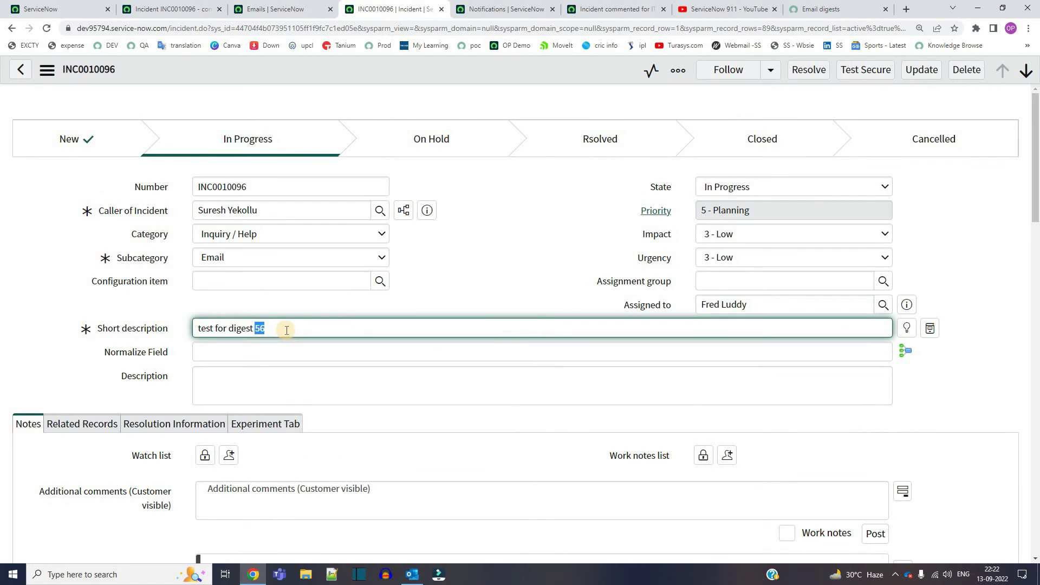
type("89")
left_click(461, 107)
right_click(462, 70)
left_click(467, 74)
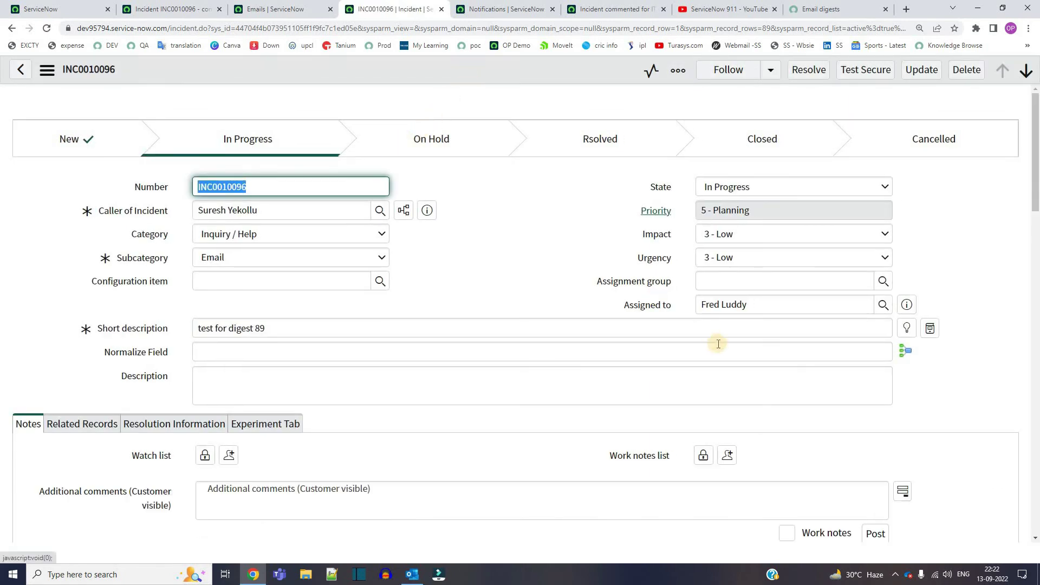
Refresh today's Emails list to show the new 12:53 comments-added email
triple_click(740, 307)
left_click(513, 195)
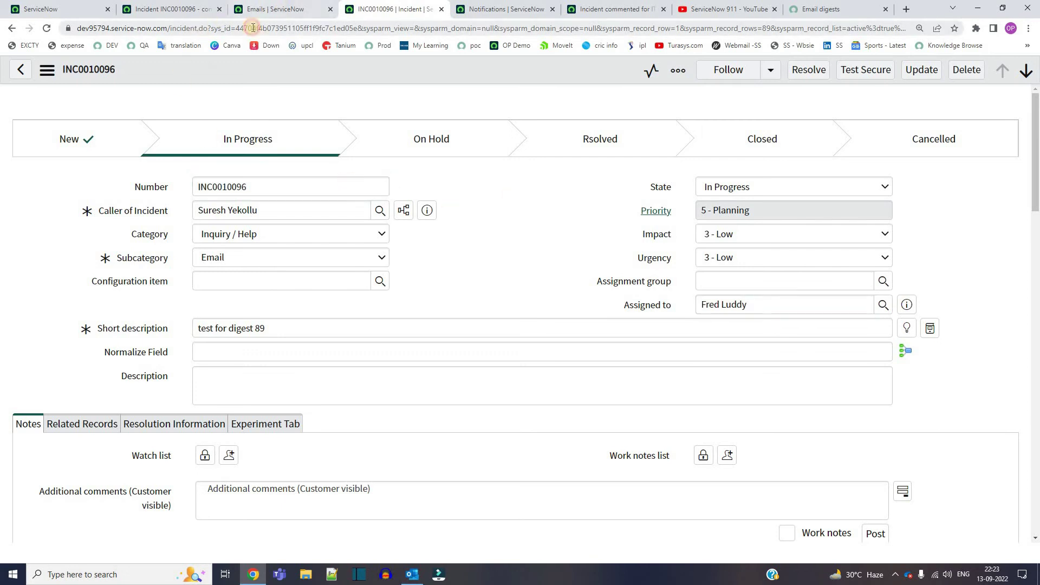
left_click(279, 7)
left_click(150, 99)
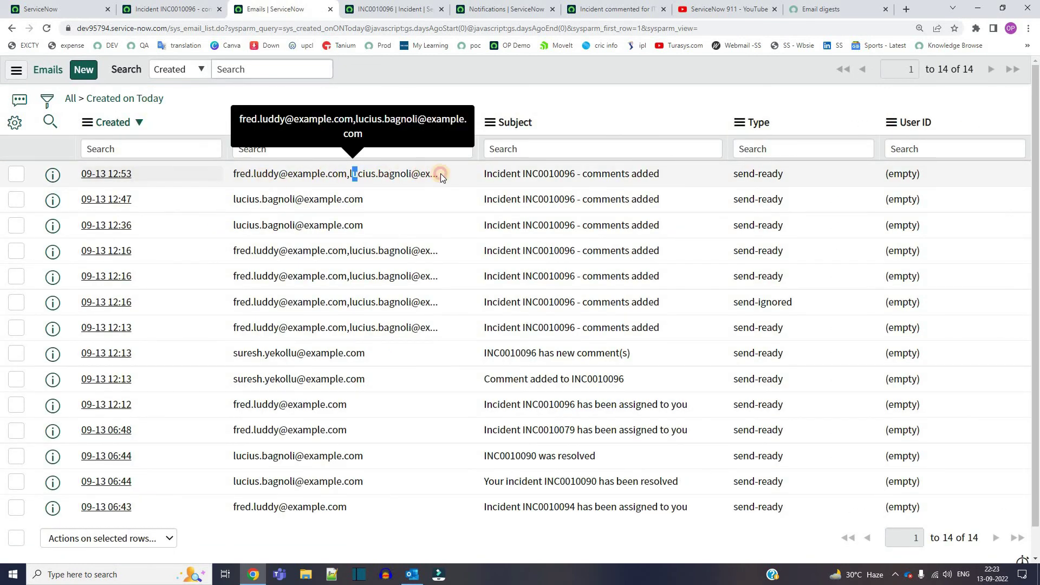
left_click_drag(440, 173, 352, 174)
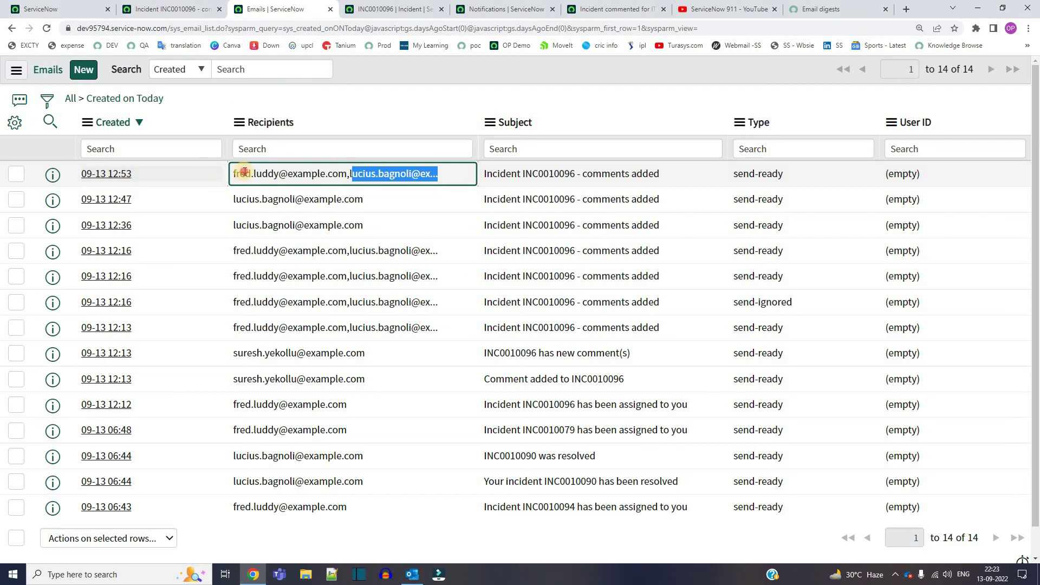
left_click_drag(239, 174, 338, 173)
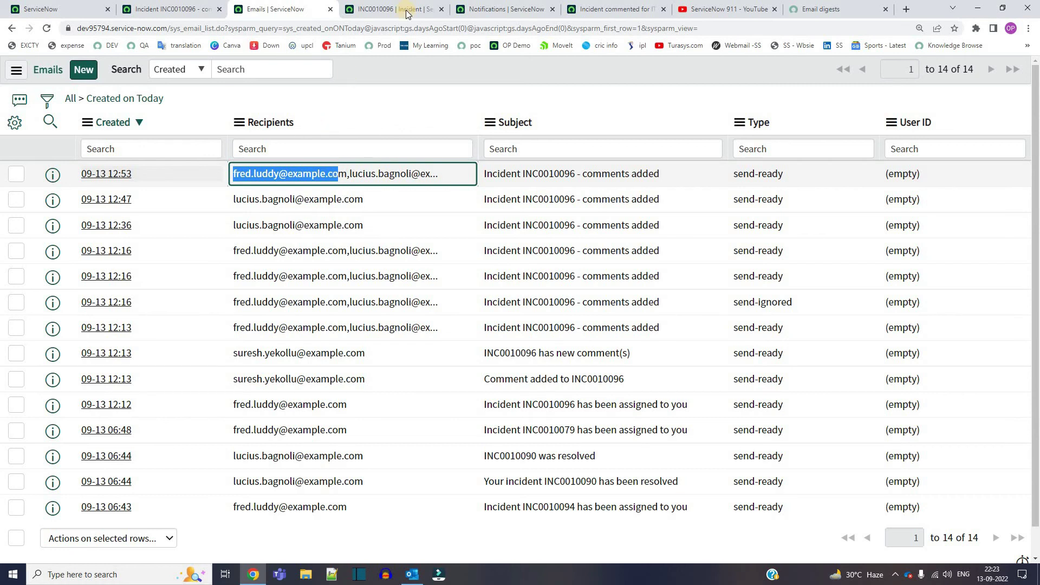
left_click(263, 115)
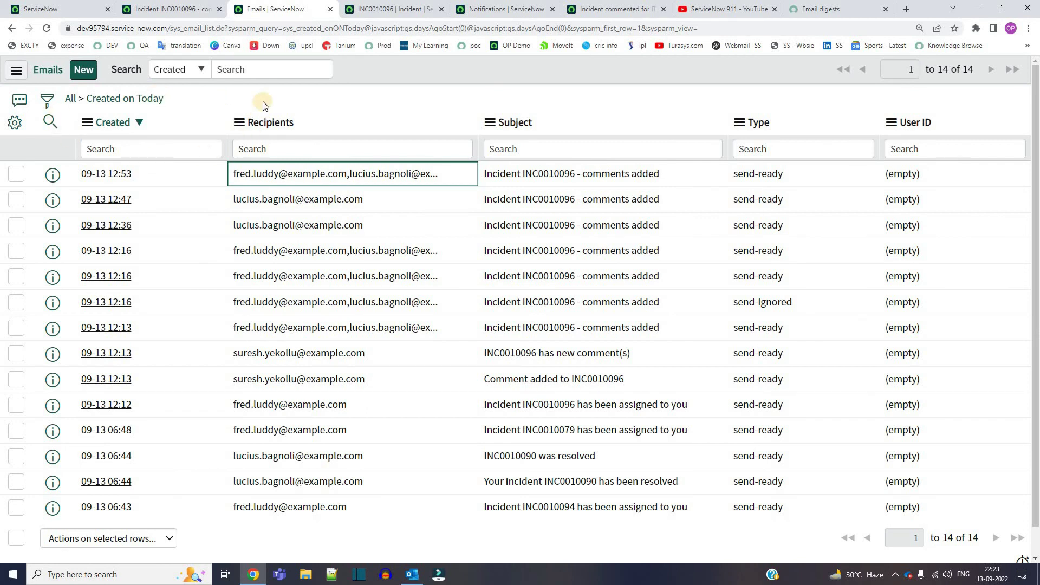
left_click(521, 4)
key("ctrl+Tab")
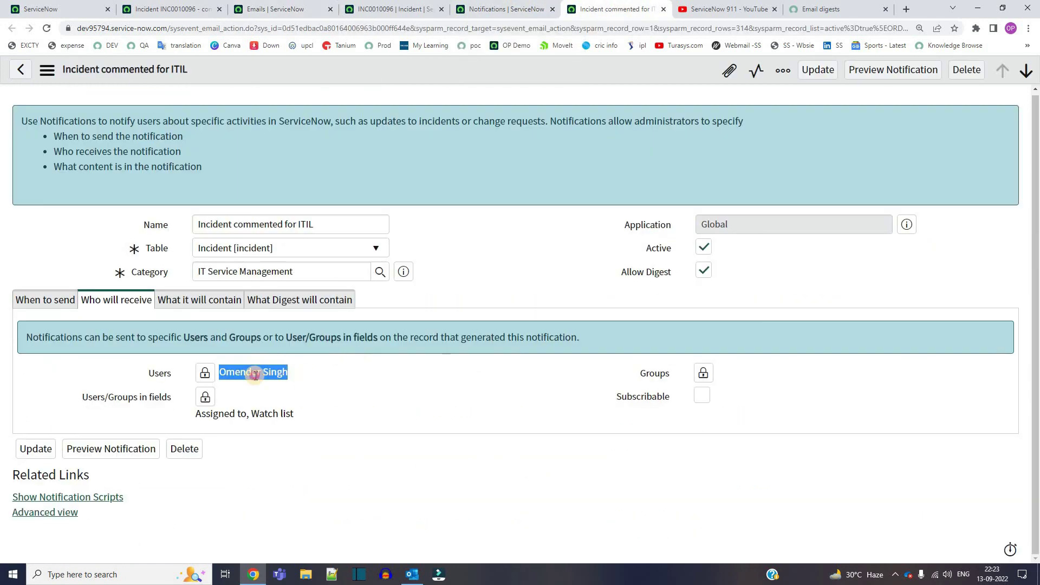
key("ctrl+3")
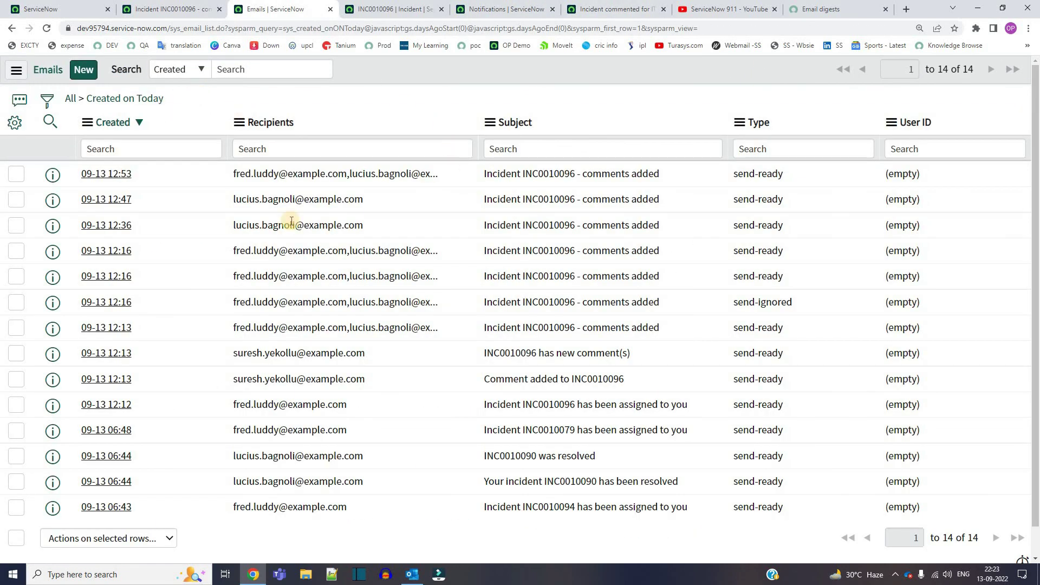